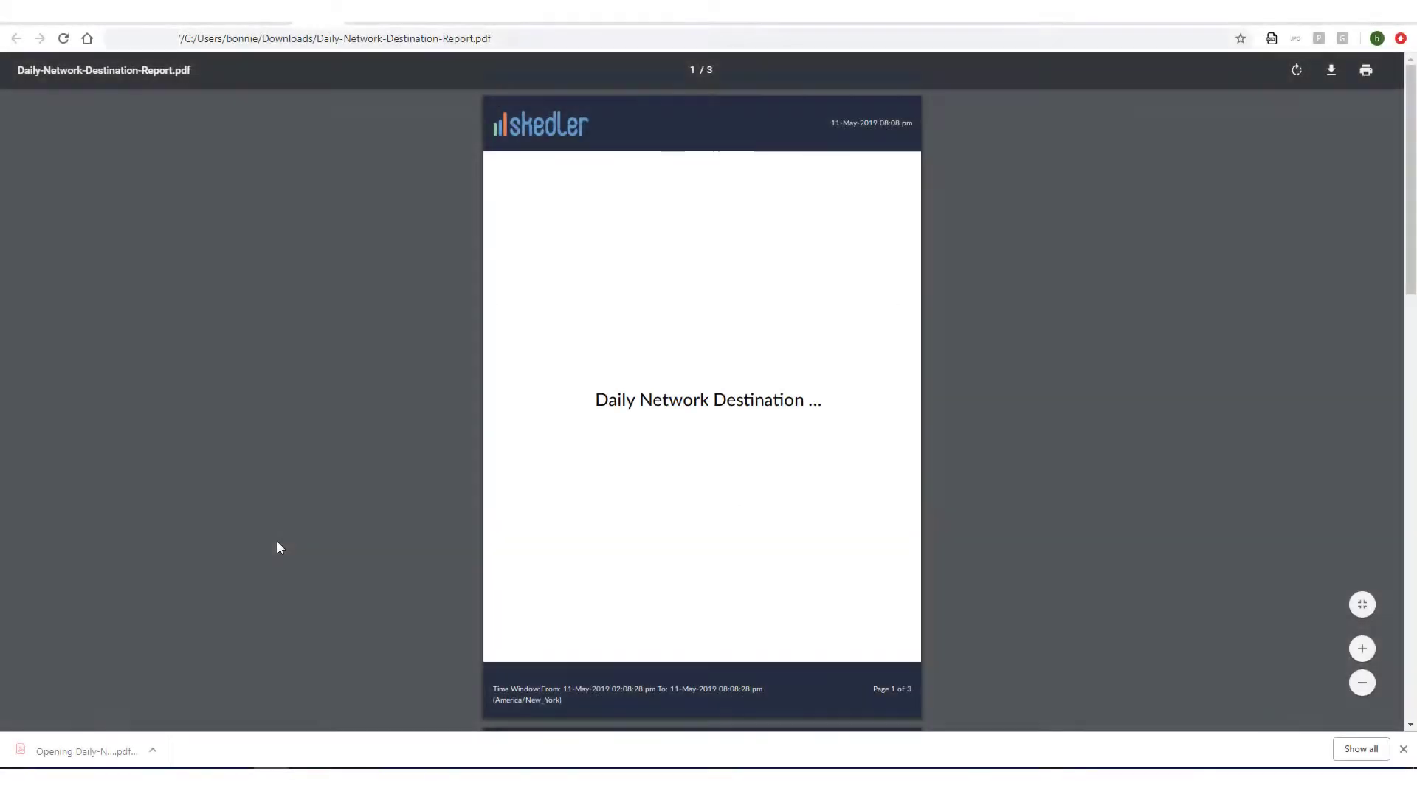
Scroll through Daily-Network-Destination-Report.pdf from its title page to page 3's charts.
scroll(277, 544, down, 6)
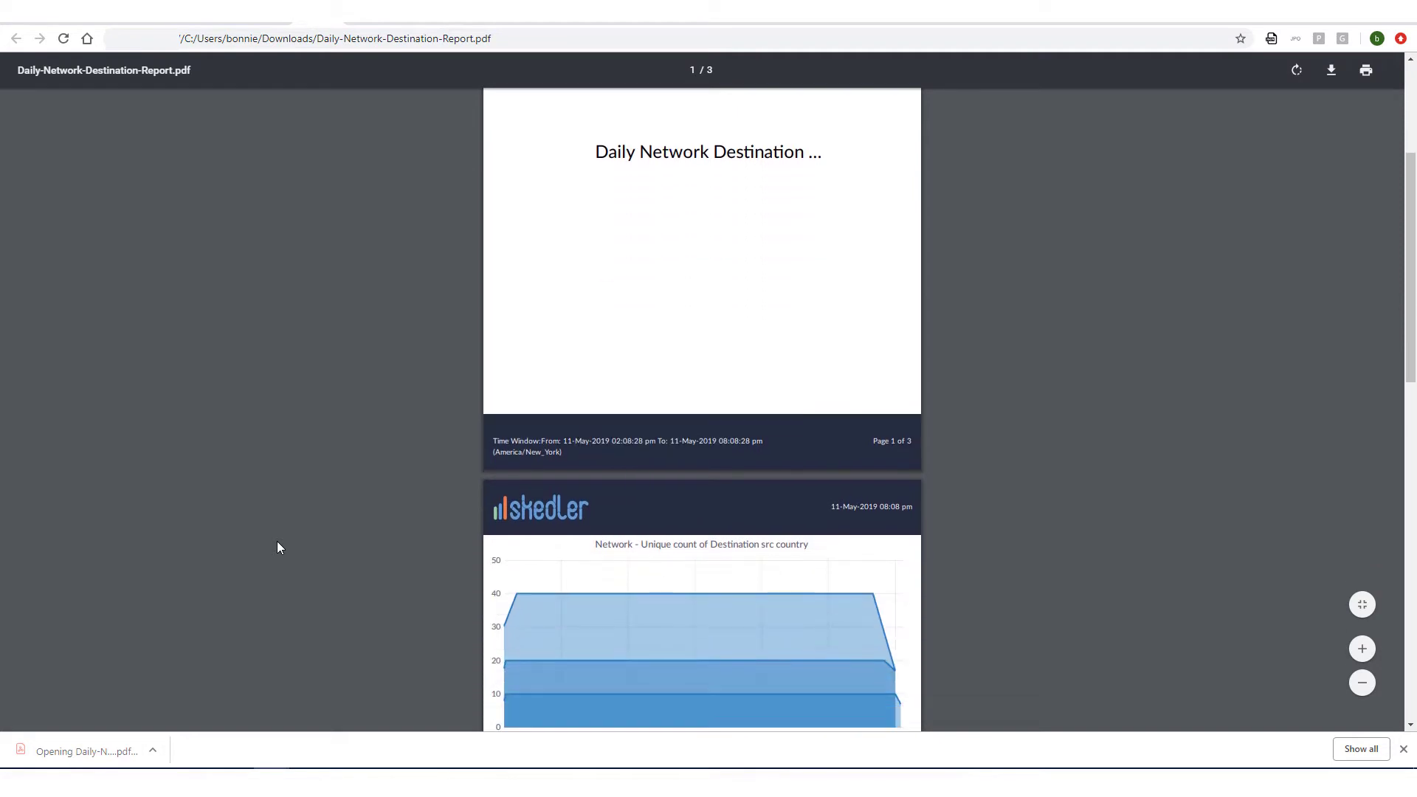
scroll(277, 542, down, 5)
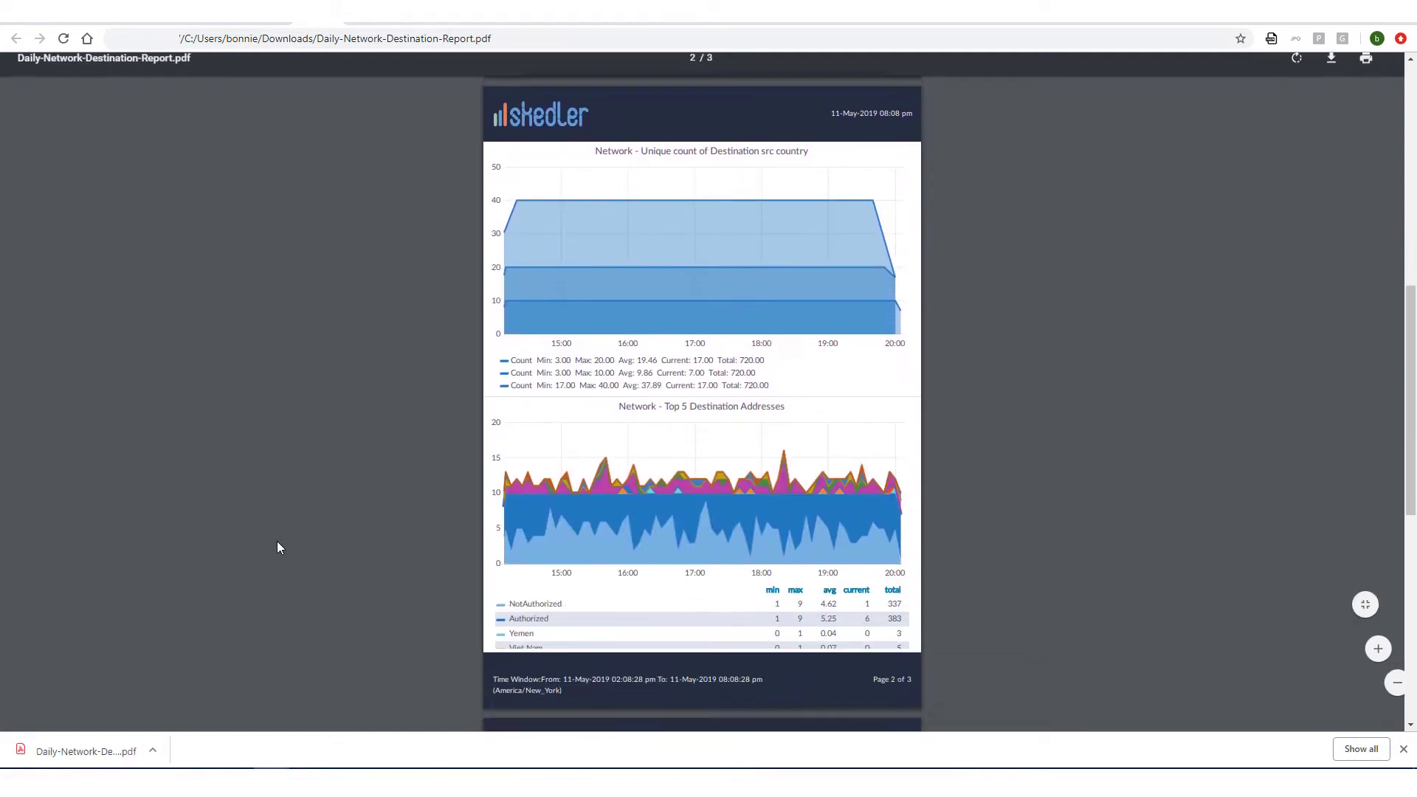
scroll(277, 543, down, 5)
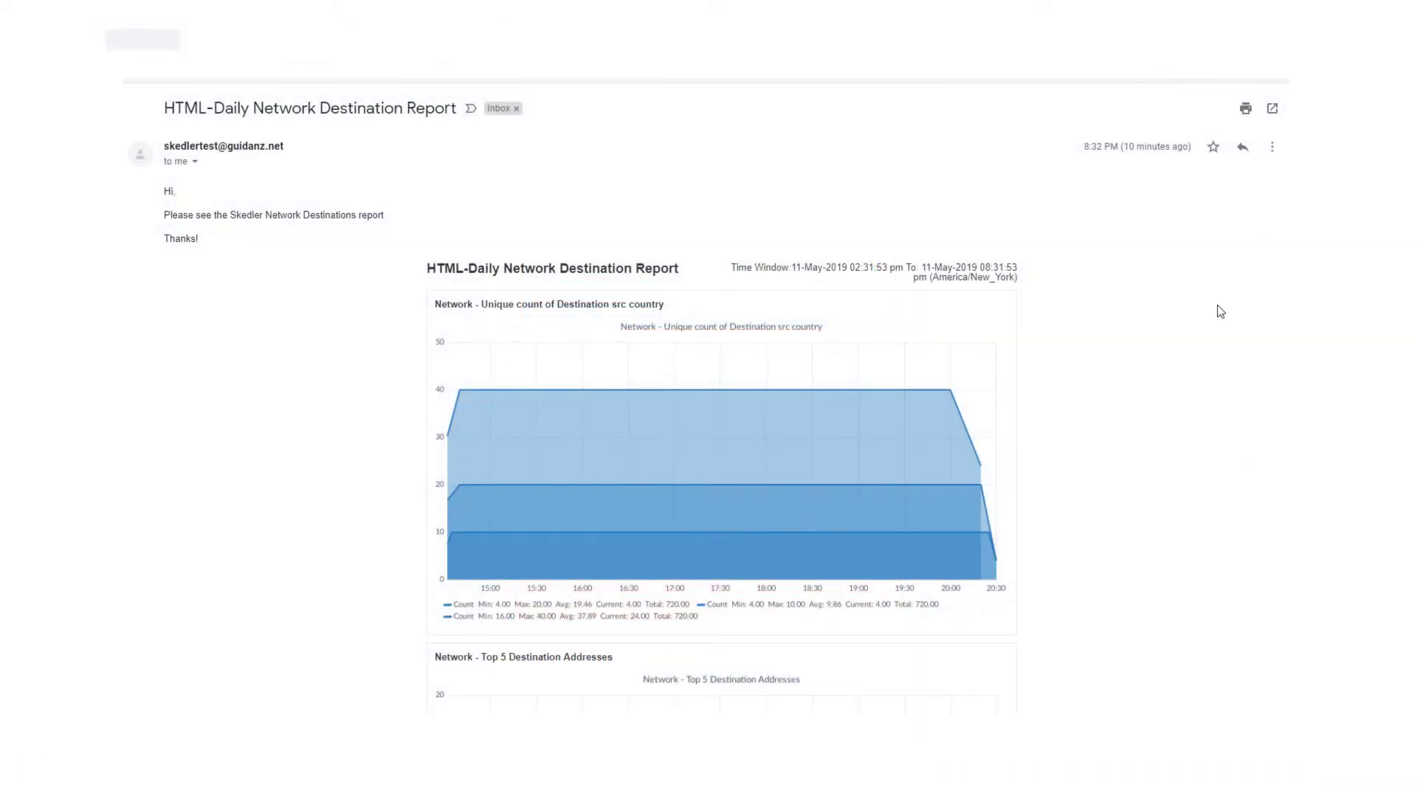
Scroll the HTML report email down to the Destination Request based on IP and Country chart.
scroll(1220, 312, down, 7)
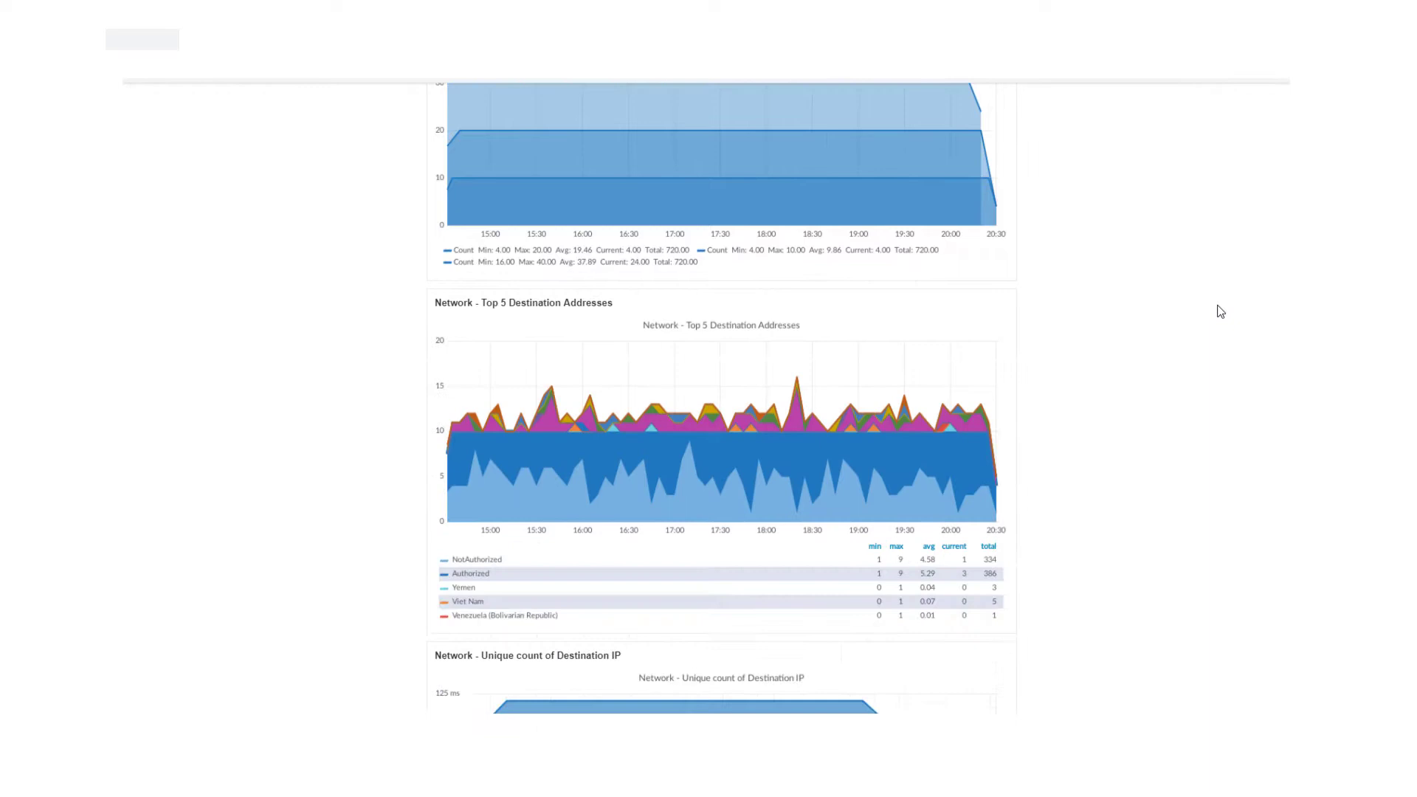
scroll(1220, 311, down, 8)
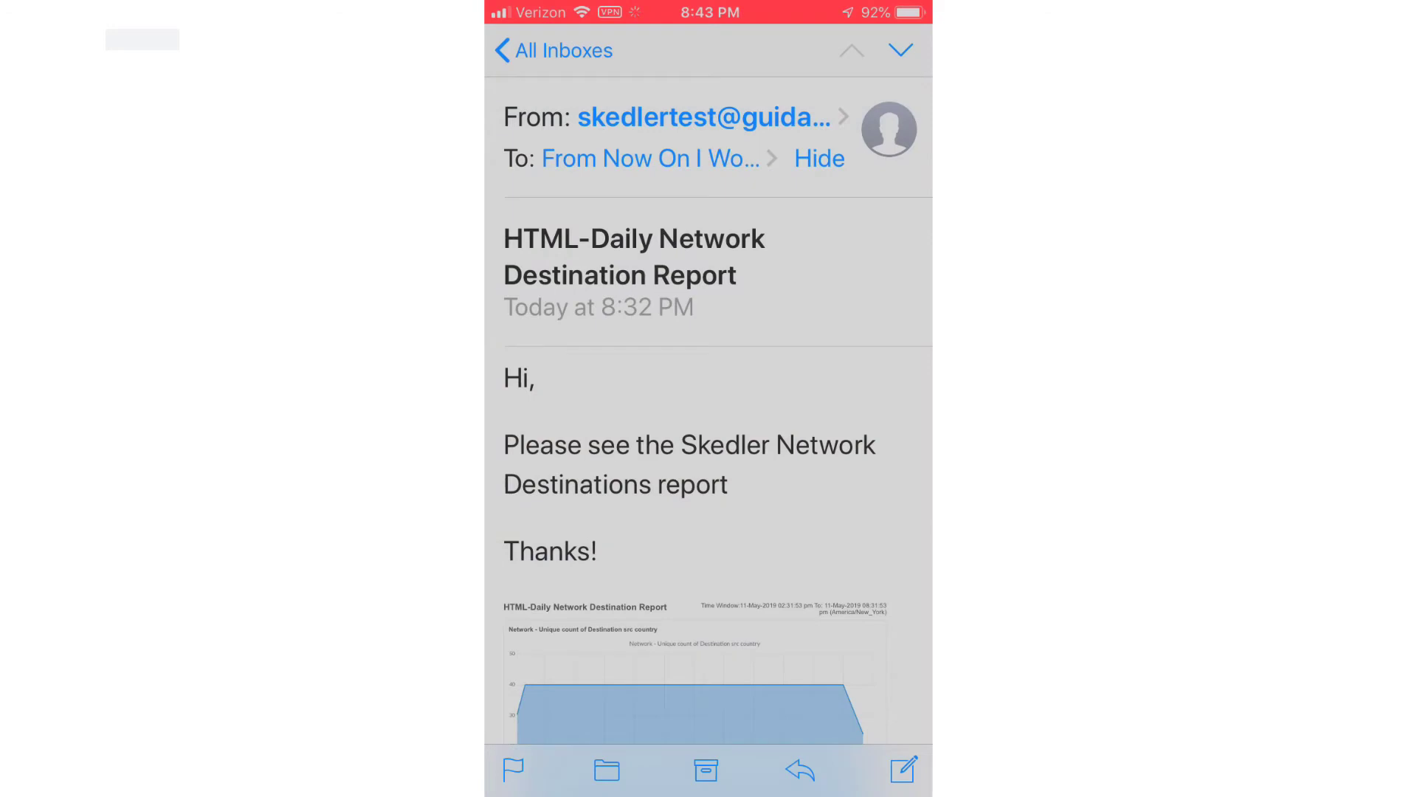
Swipe down through the report email's inline charts in iPhone Mail.
scroll(709, 409, down, 15)
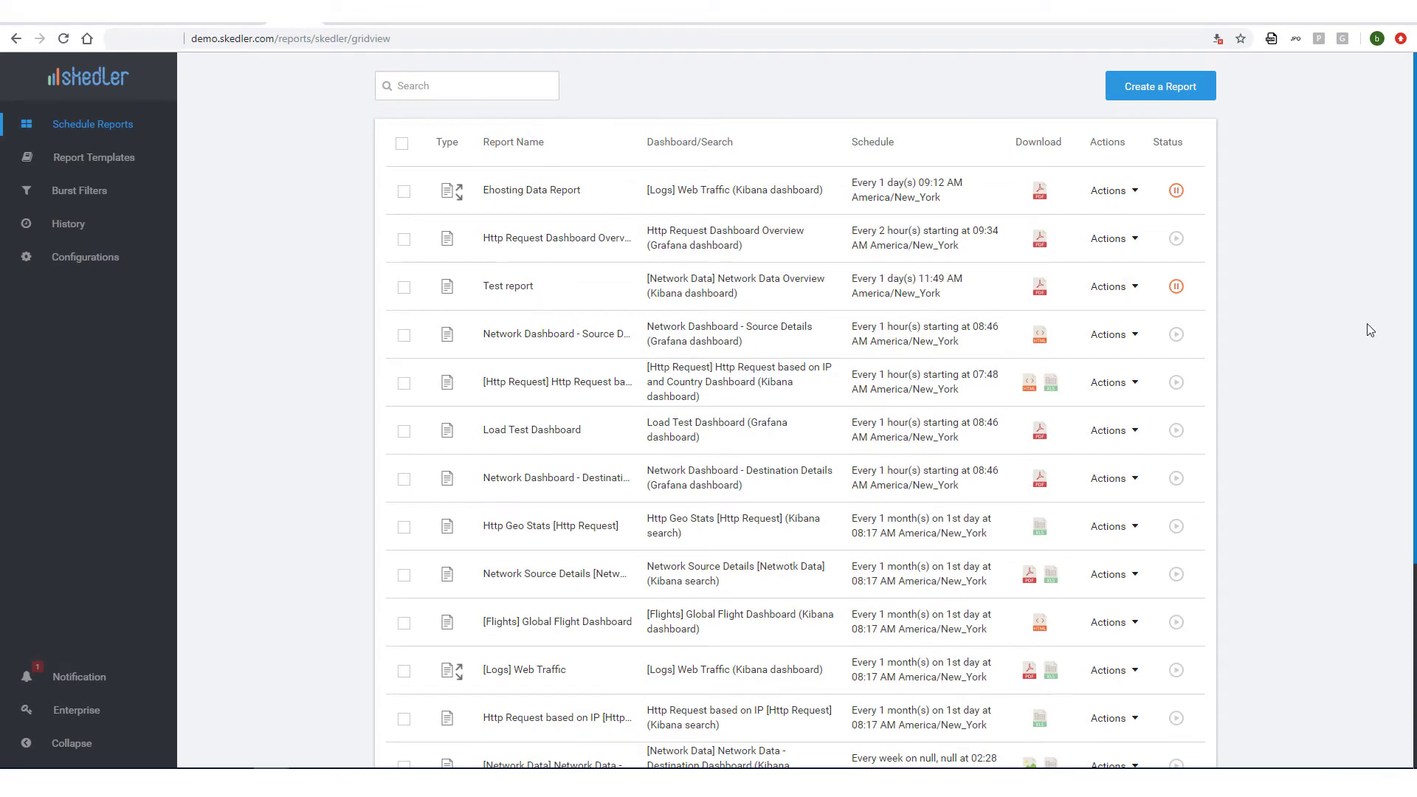
Create a report named 'Daily Network Destination Report' with Grafana_Datasource as its data source.
click(1188, 93)
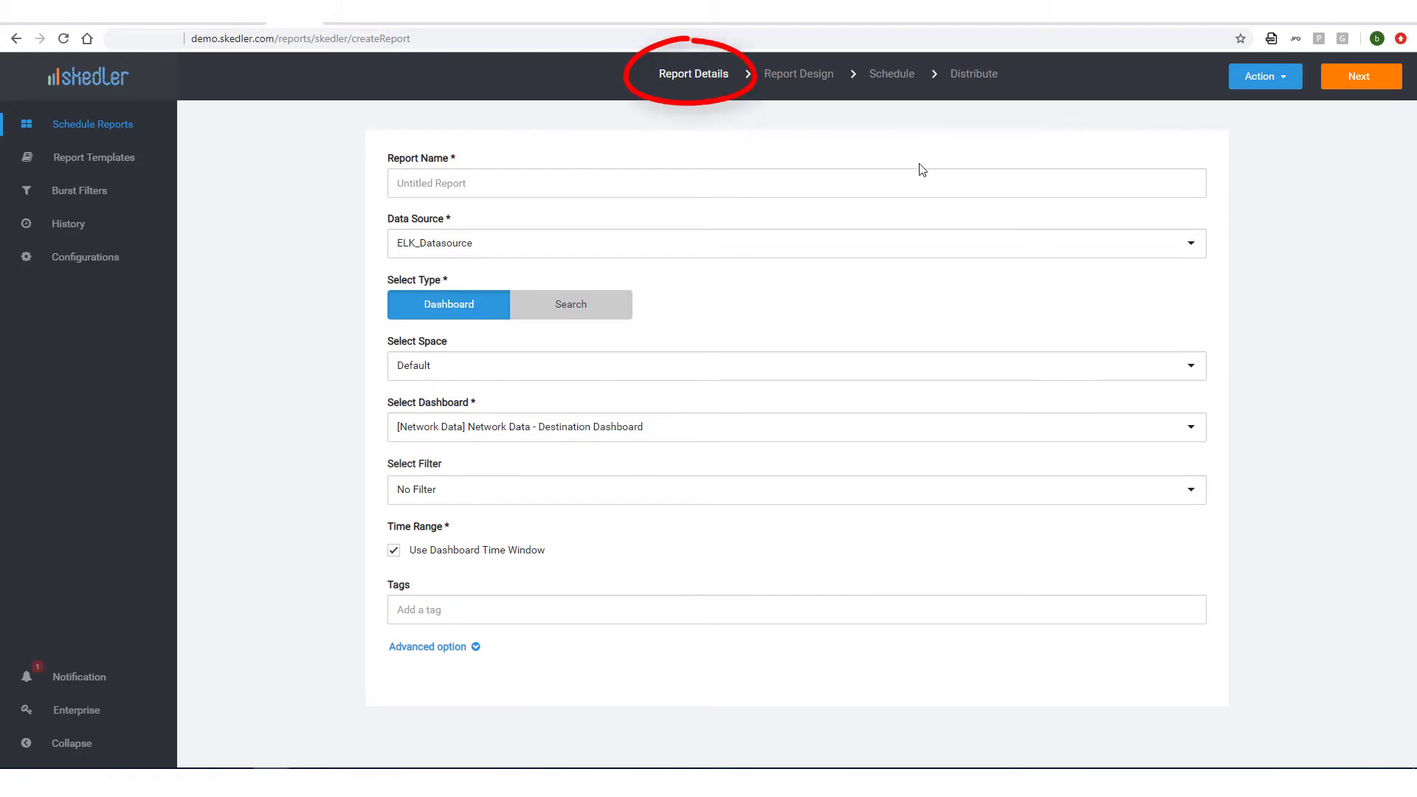
click(917, 176)
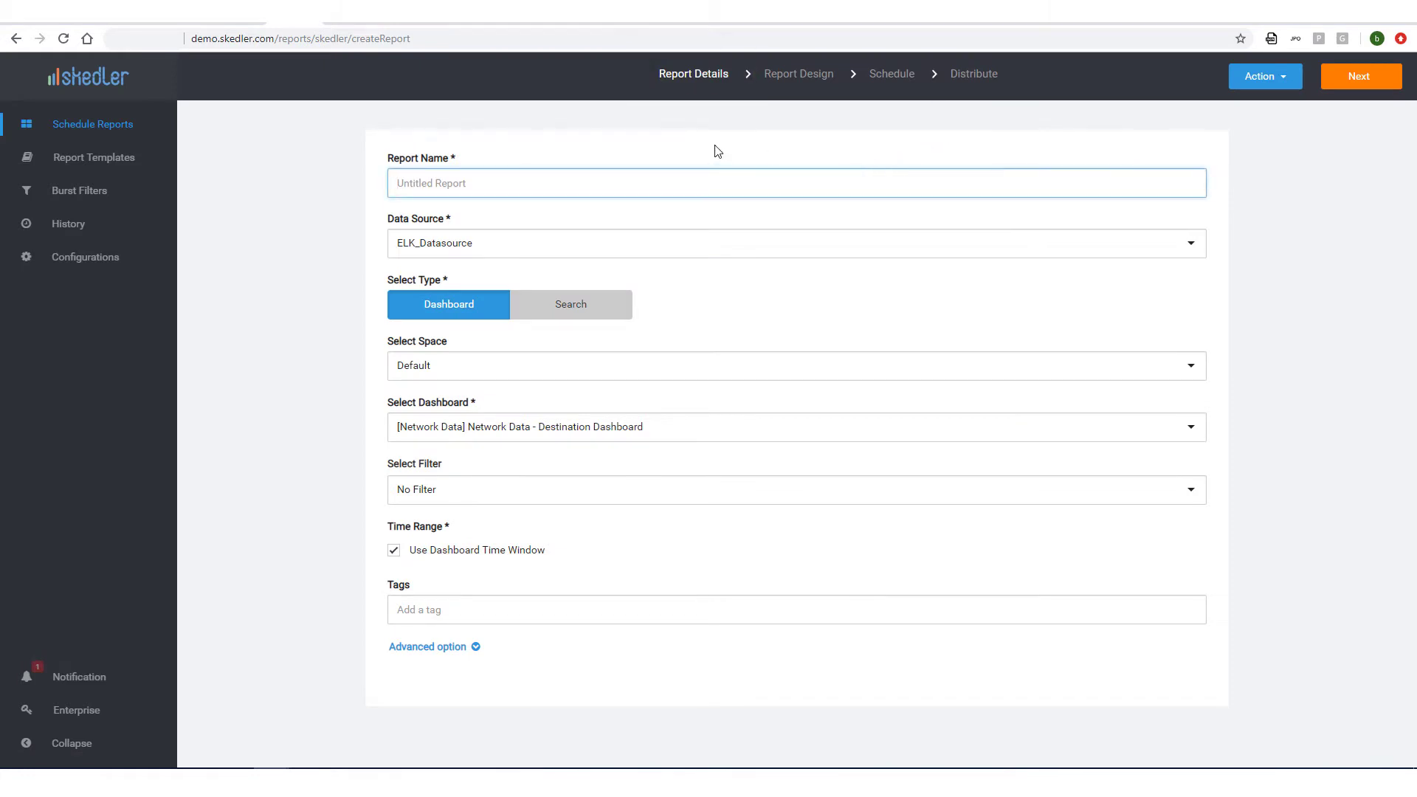
text(Daily Network Destination Report)
click(590, 251)
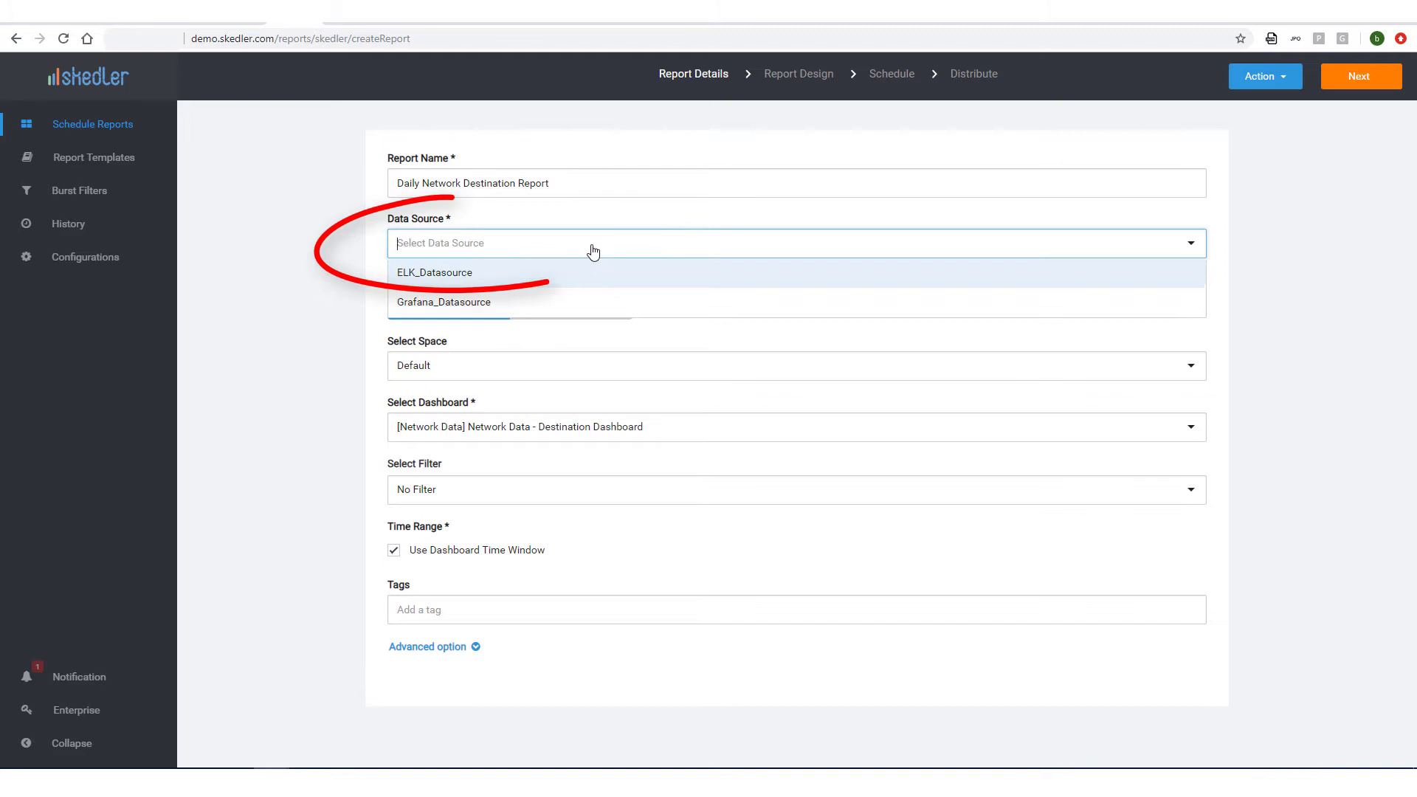
click(514, 303)
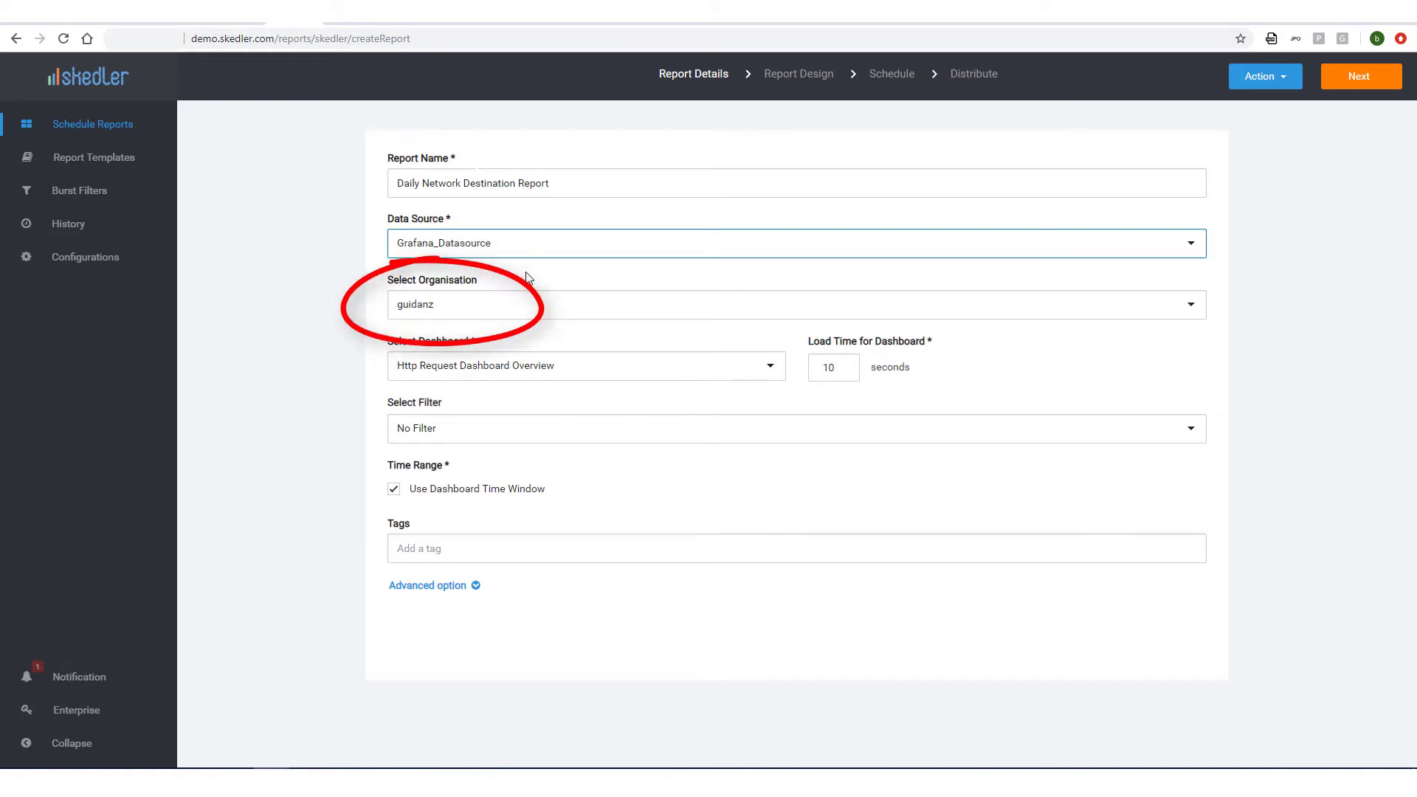
click(523, 314)
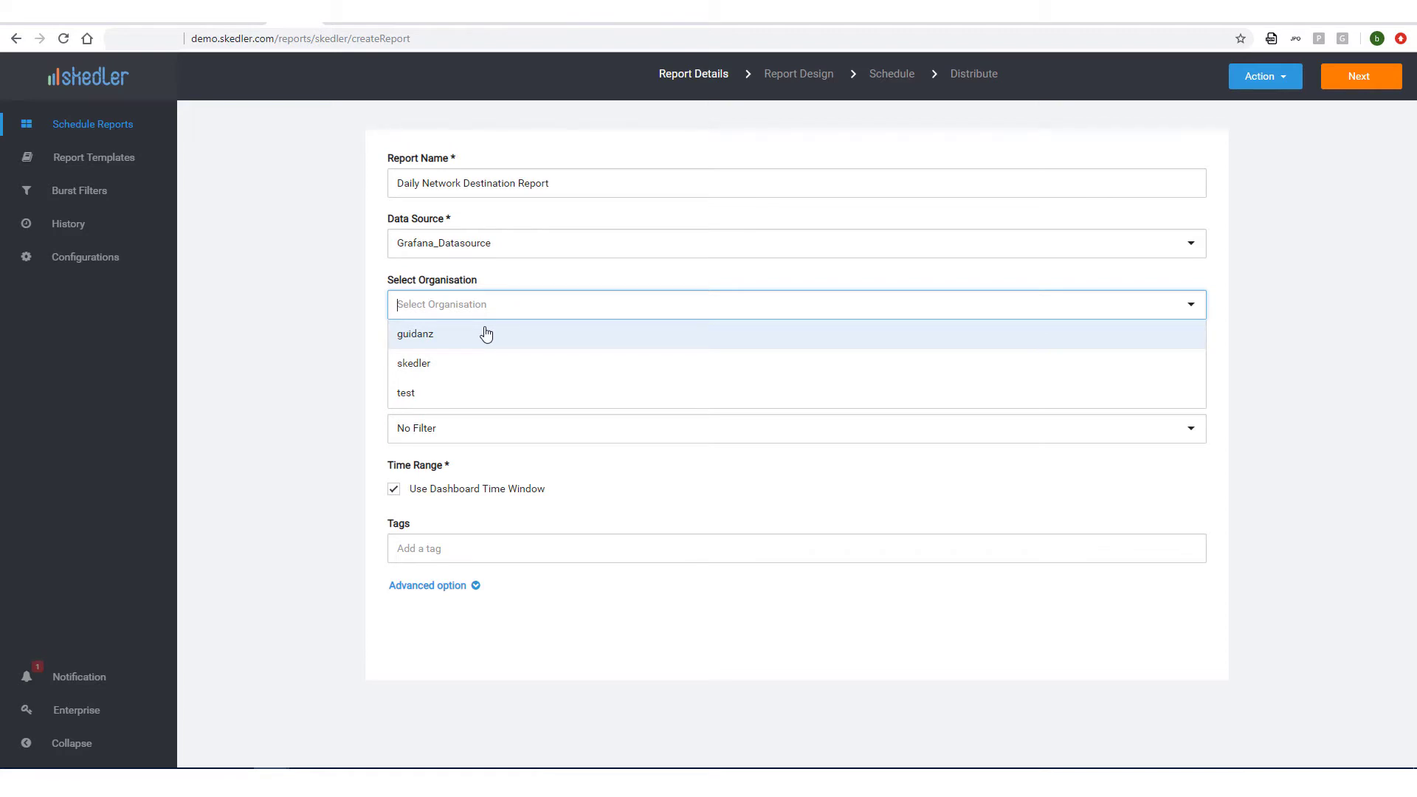
Choose the guidanz organisation and the Skedler Network Destinations dashboard.
click(486, 334)
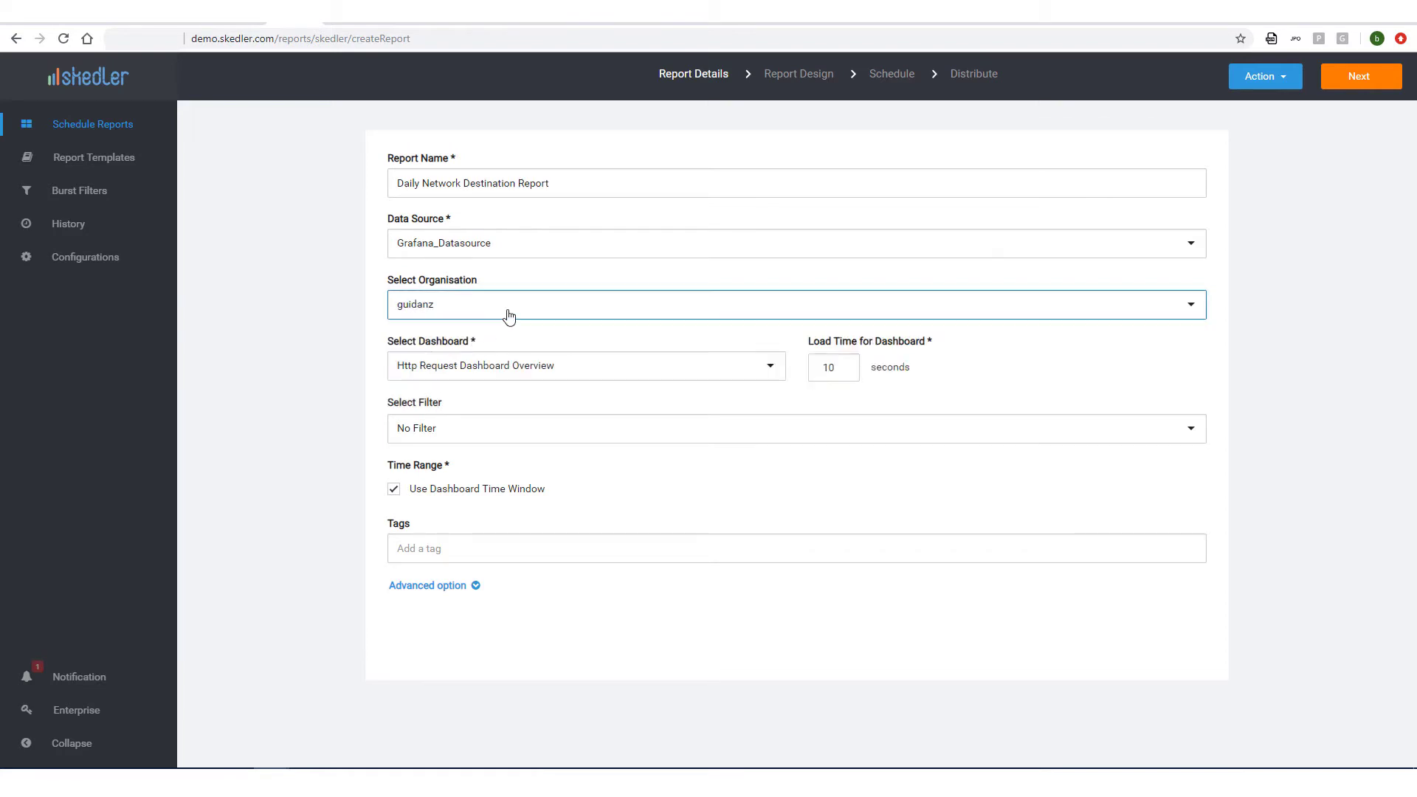
click(517, 371)
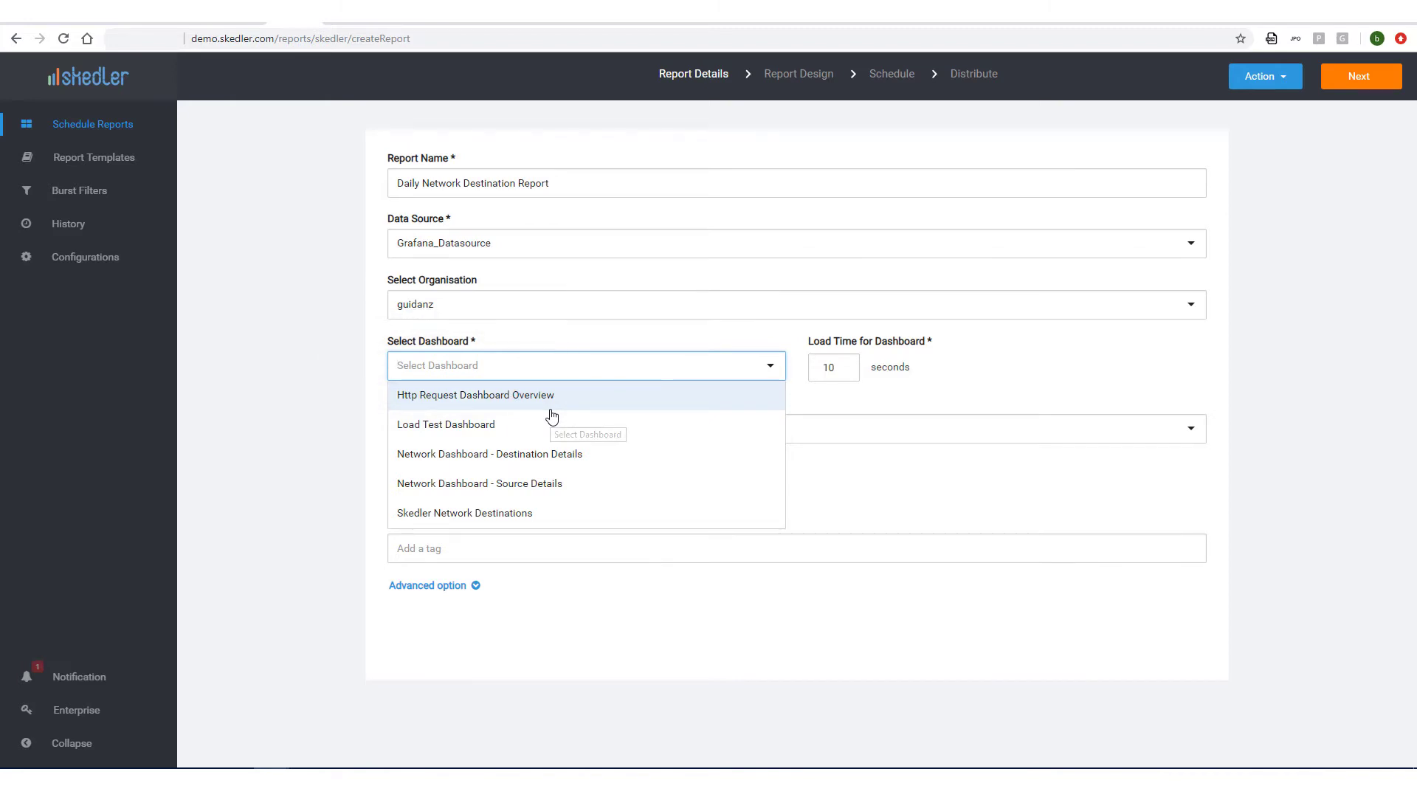
text(ske)
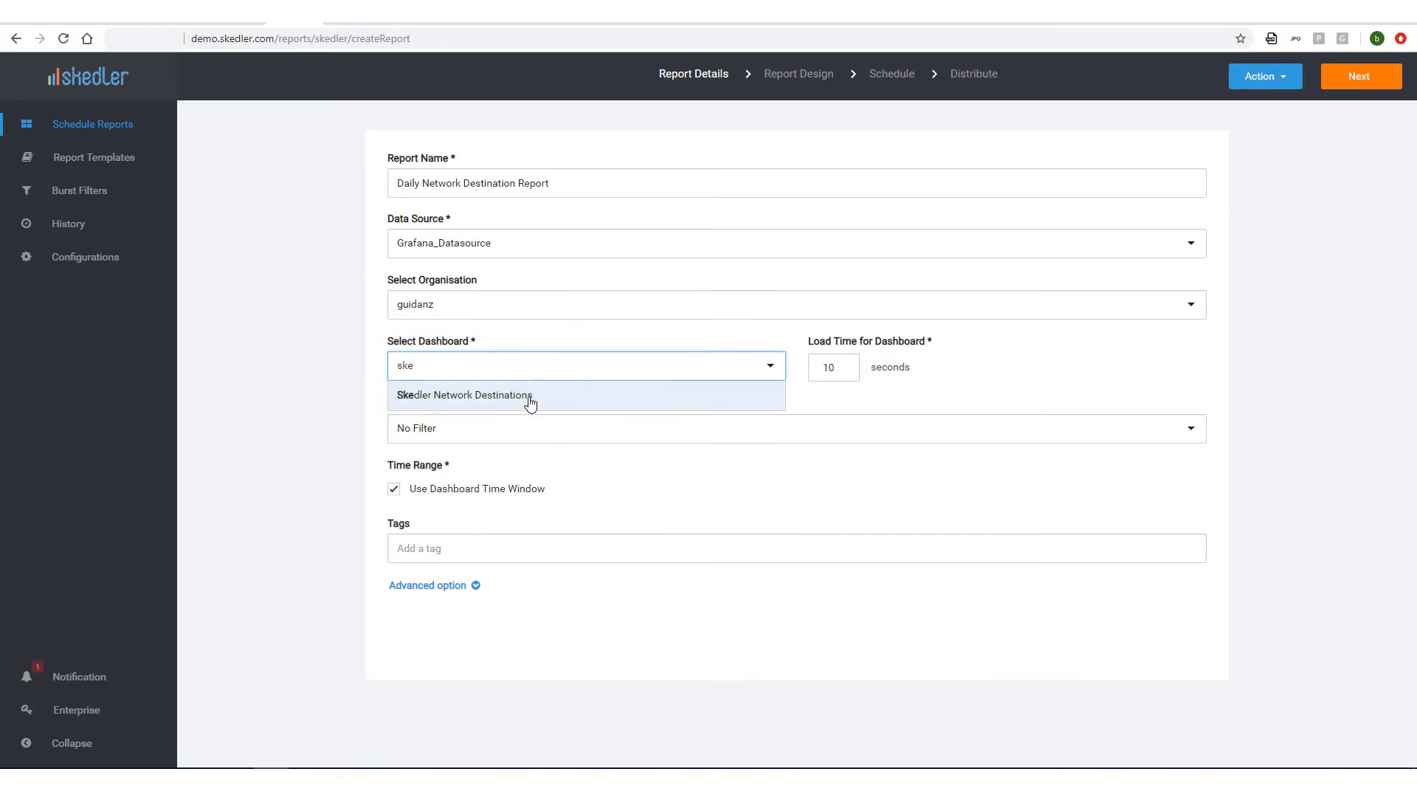
click(530, 399)
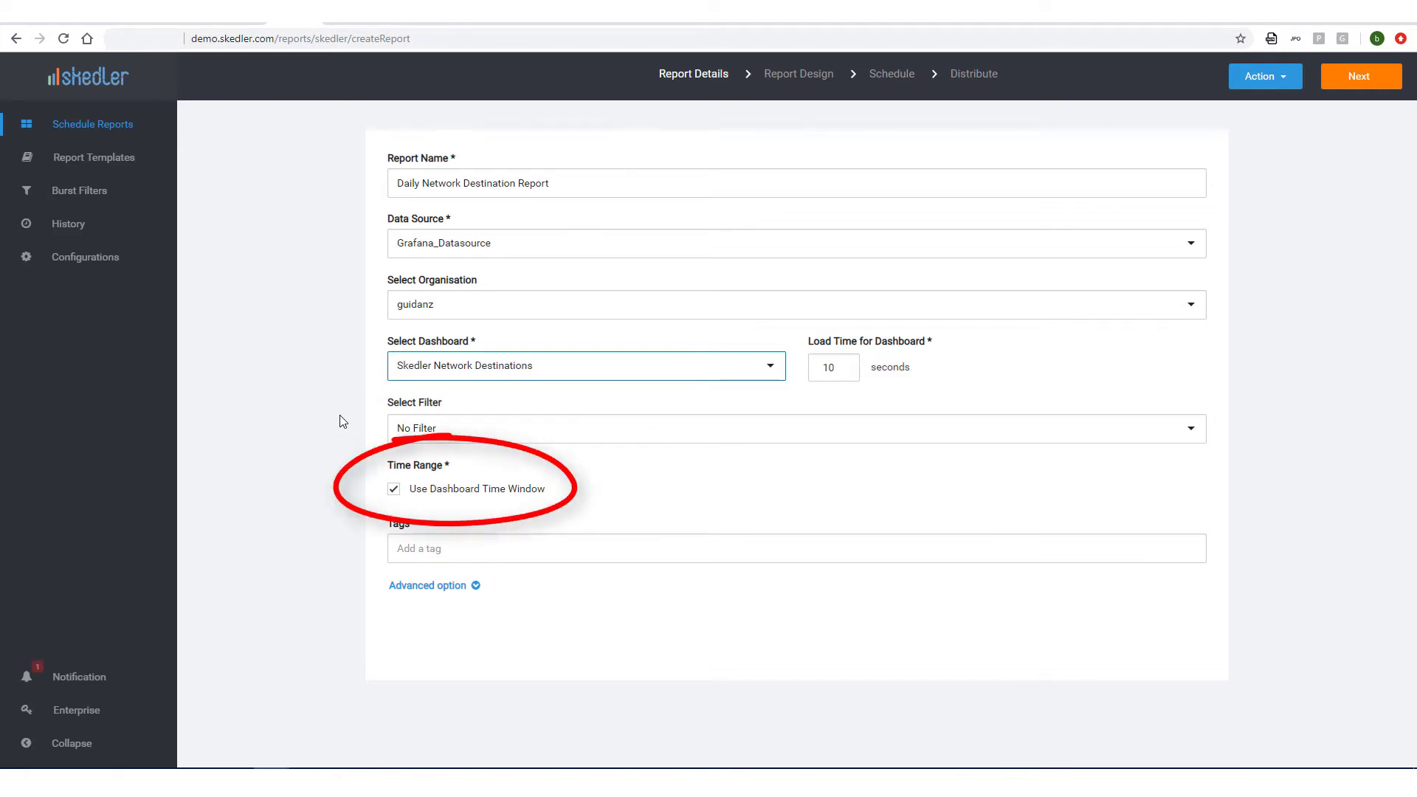
Keep Use Dashboard Time Window checked and add the tag 'web'.
click(394, 489)
click(394, 561)
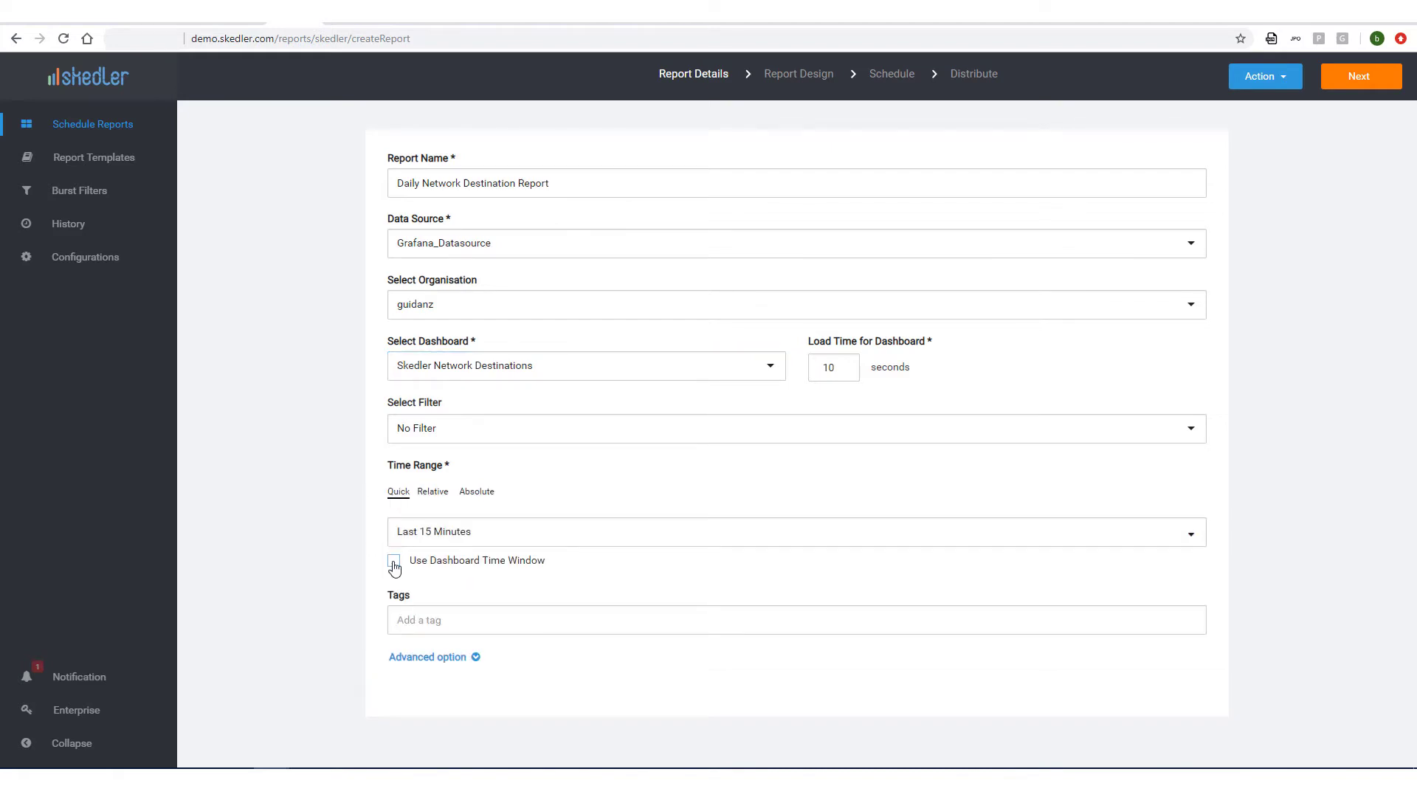
click(432, 552)
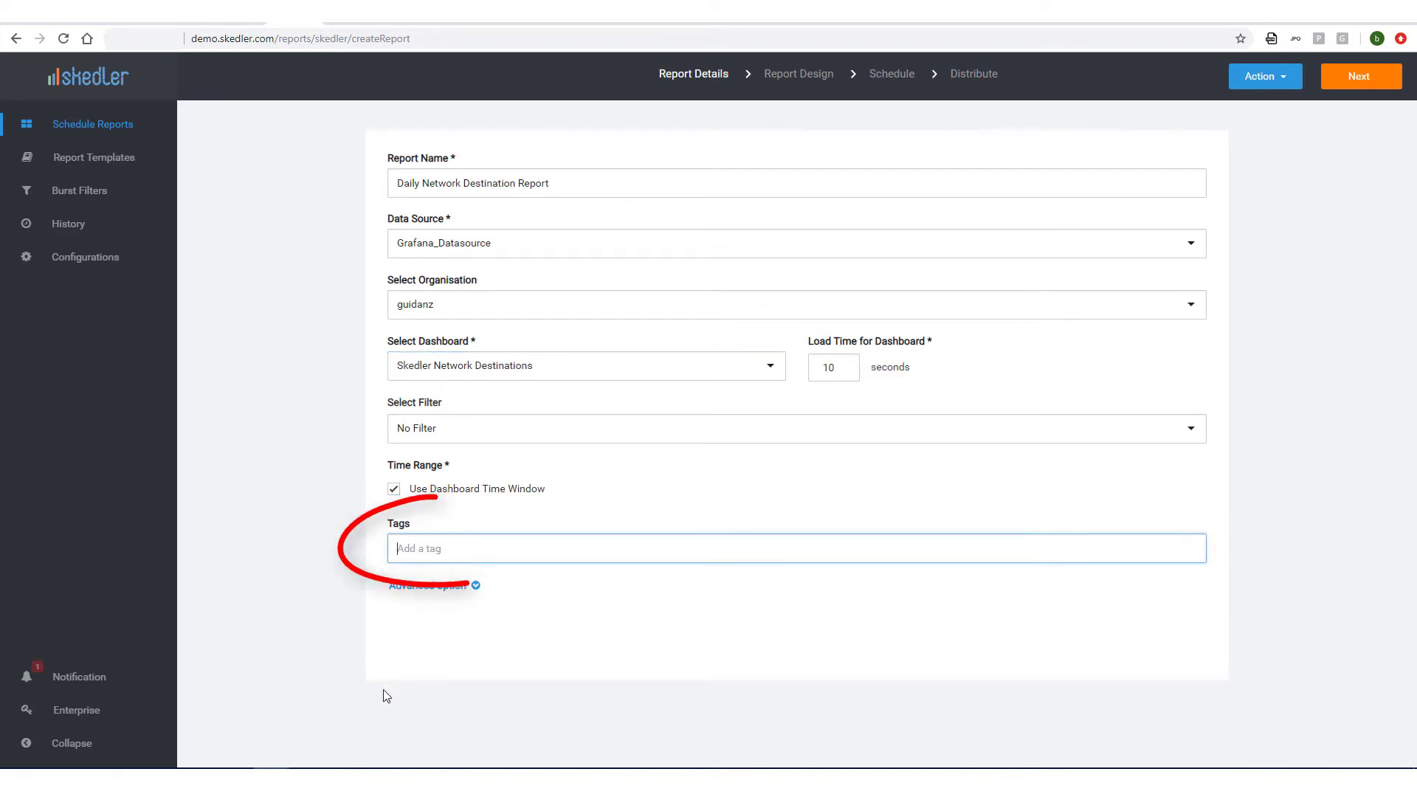
text(web)
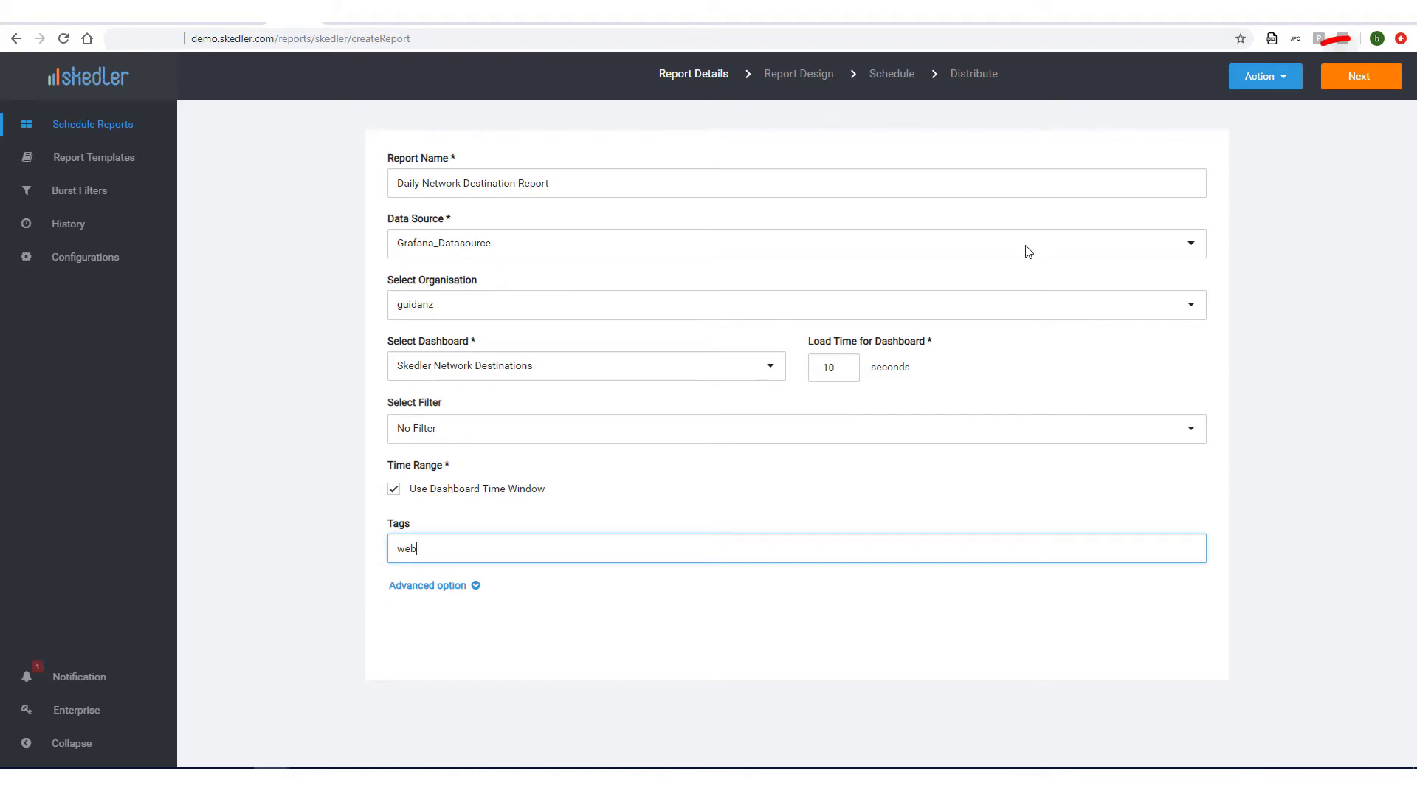
Keep PDF format with the Default Template and download a sample of that template.
click(1356, 78)
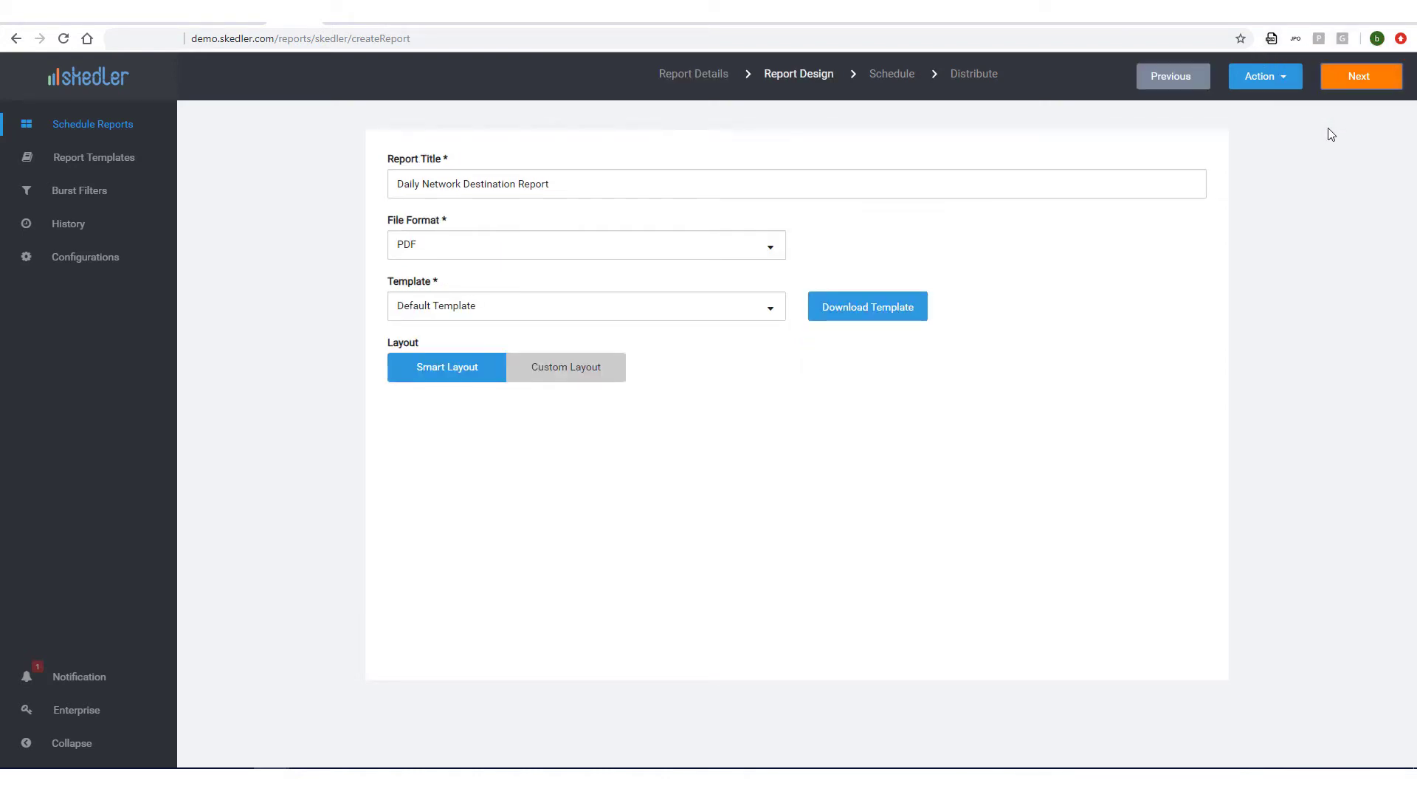
click(772, 256)
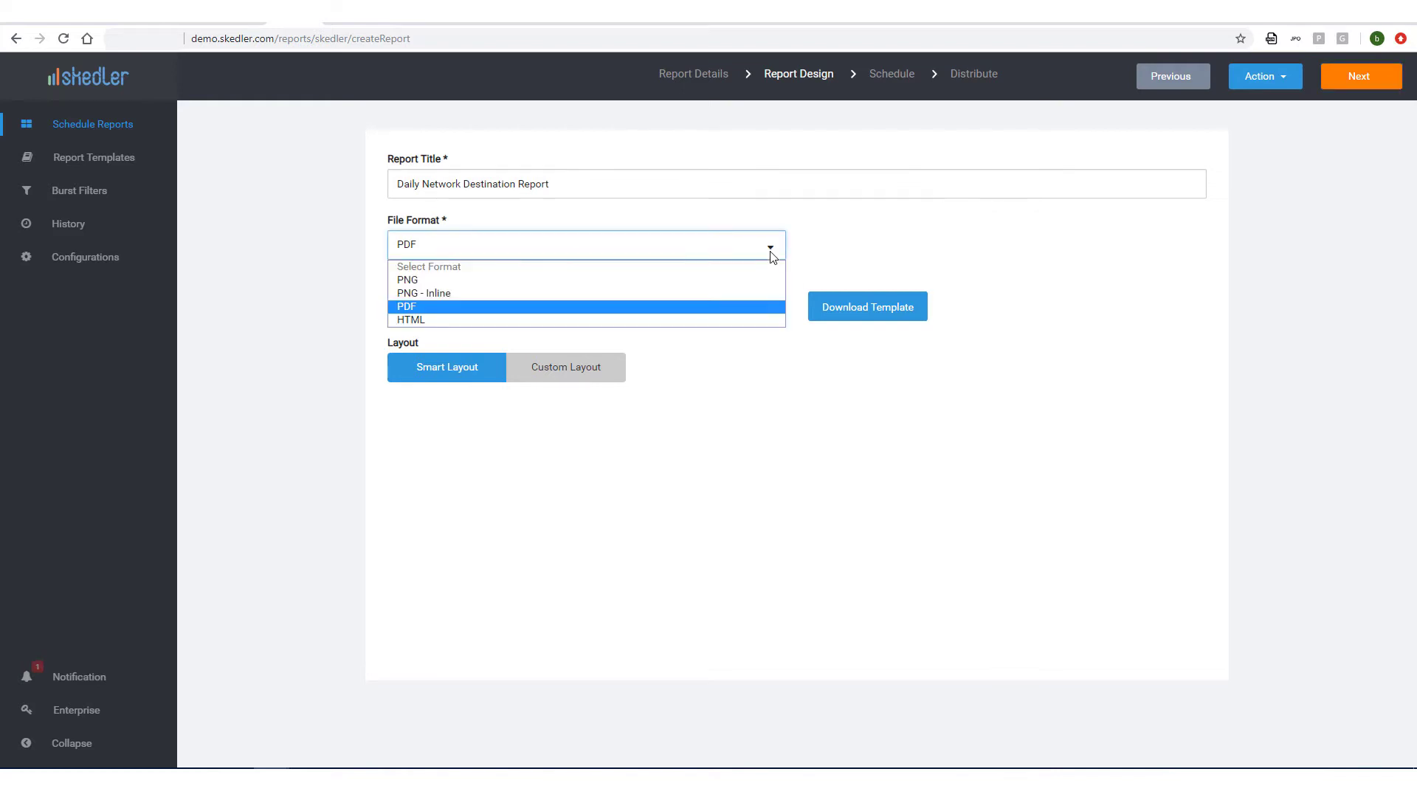
click(533, 305)
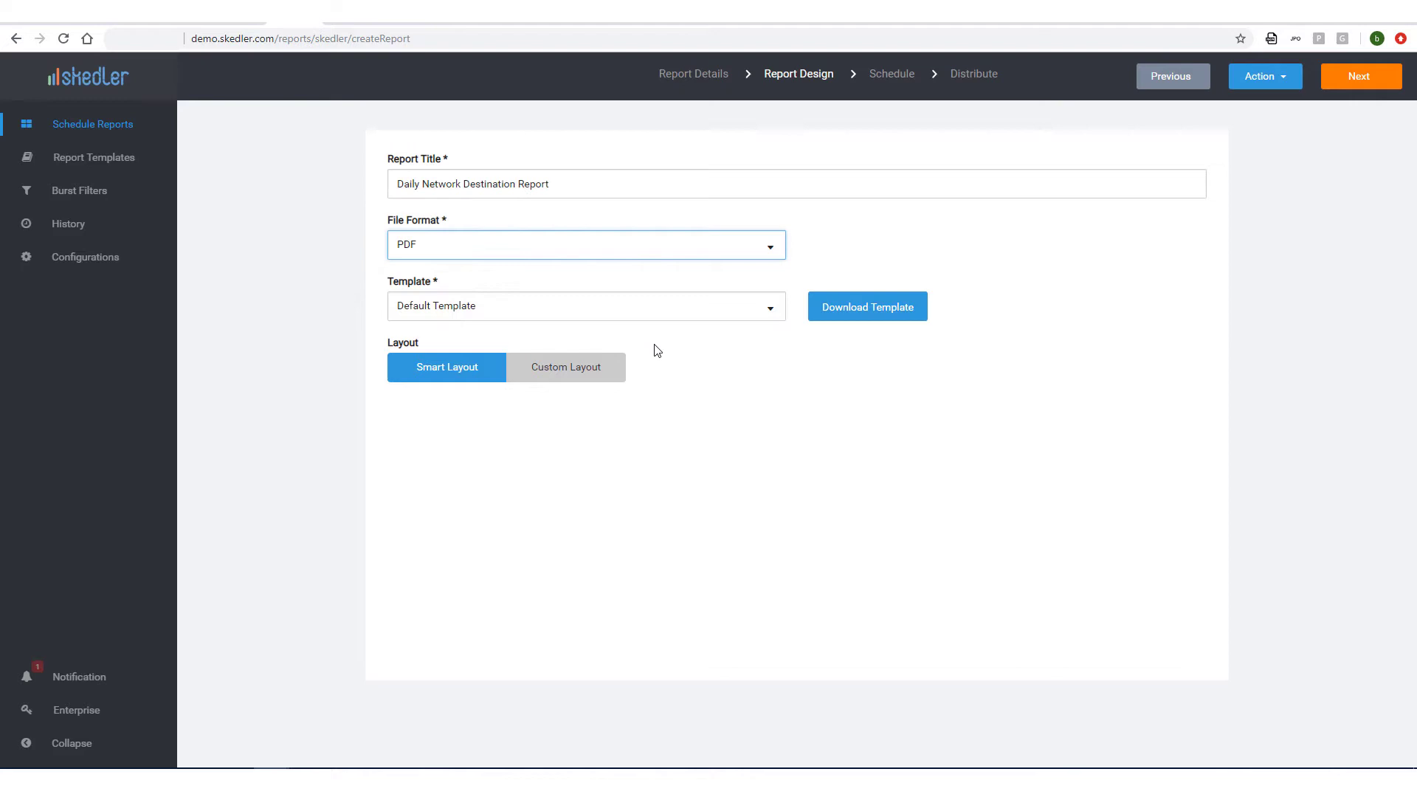
click(668, 314)
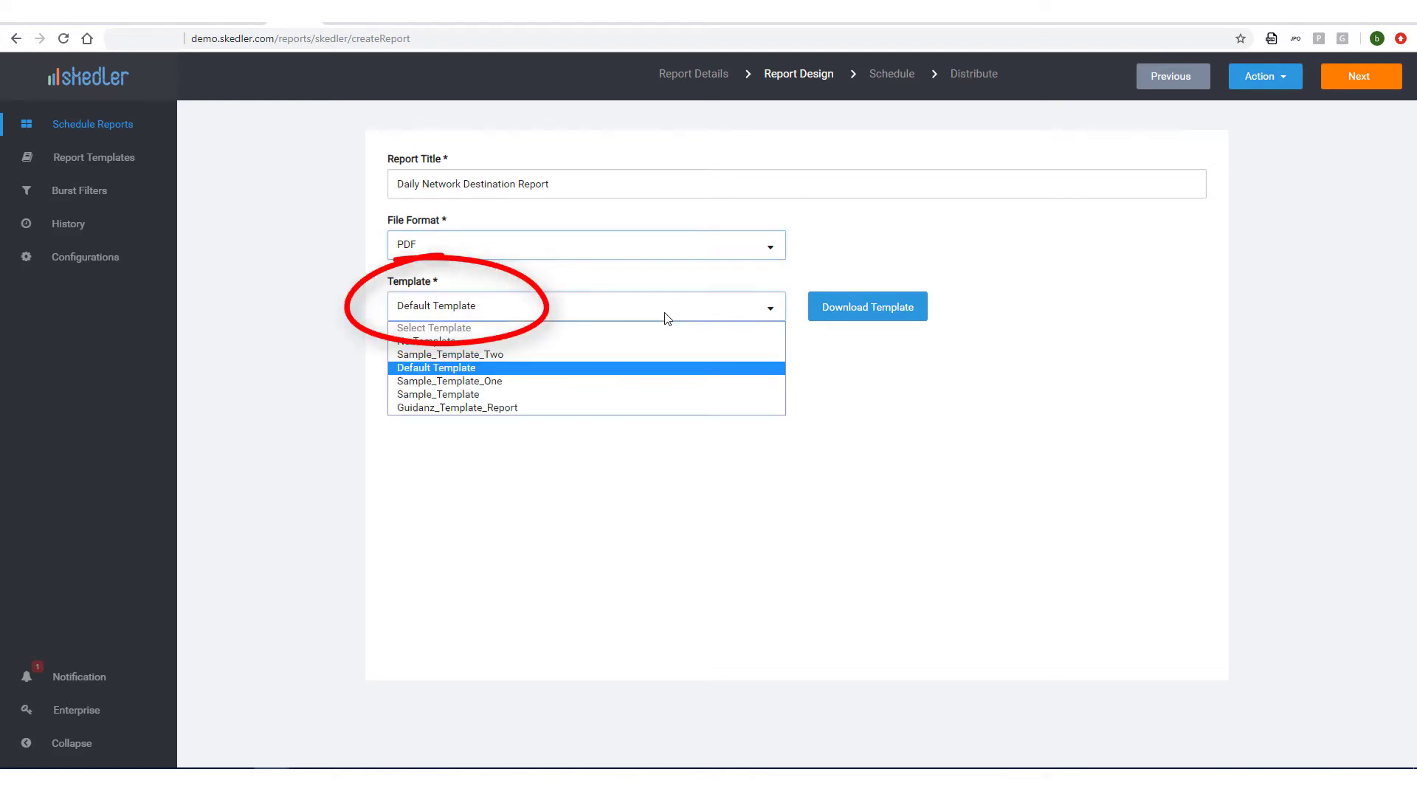
click(663, 368)
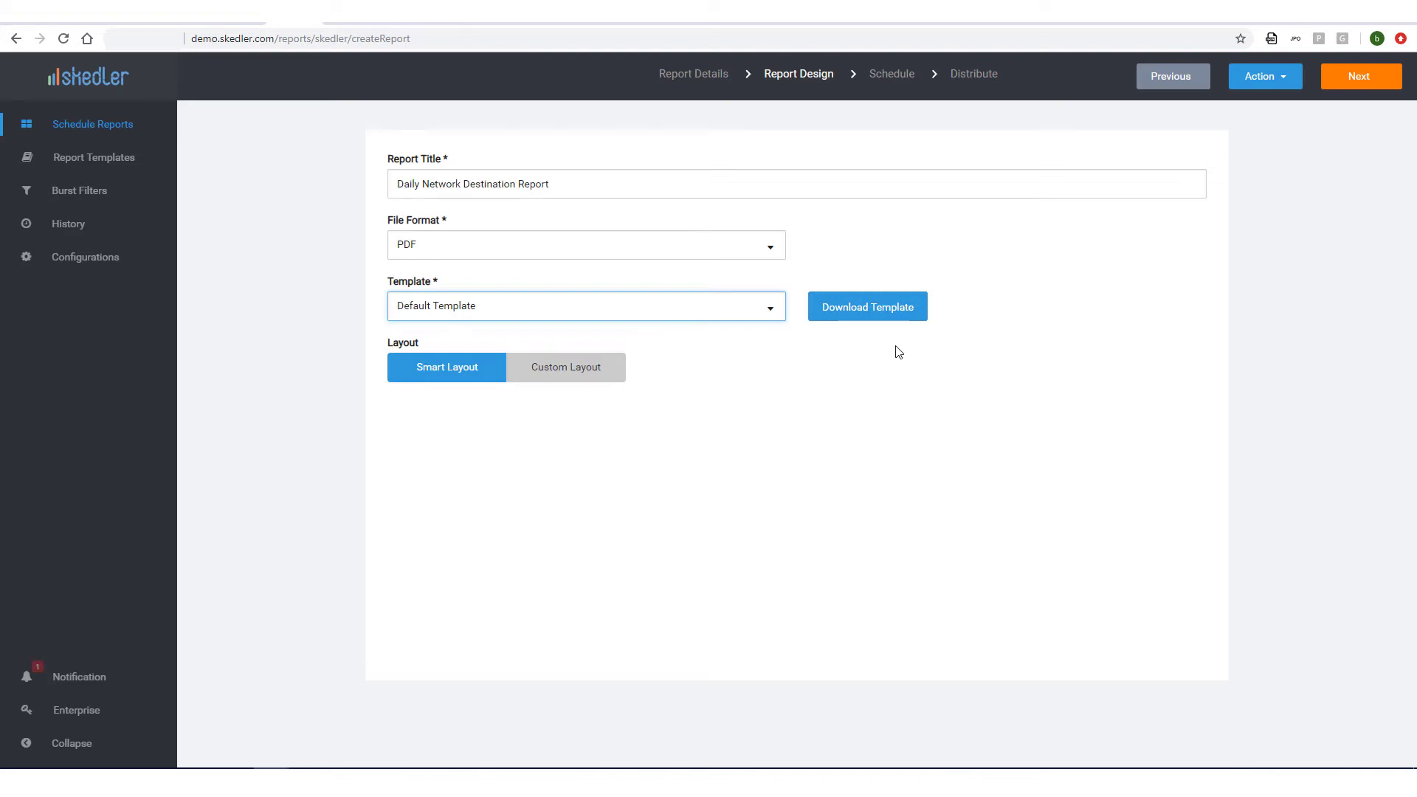
click(895, 312)
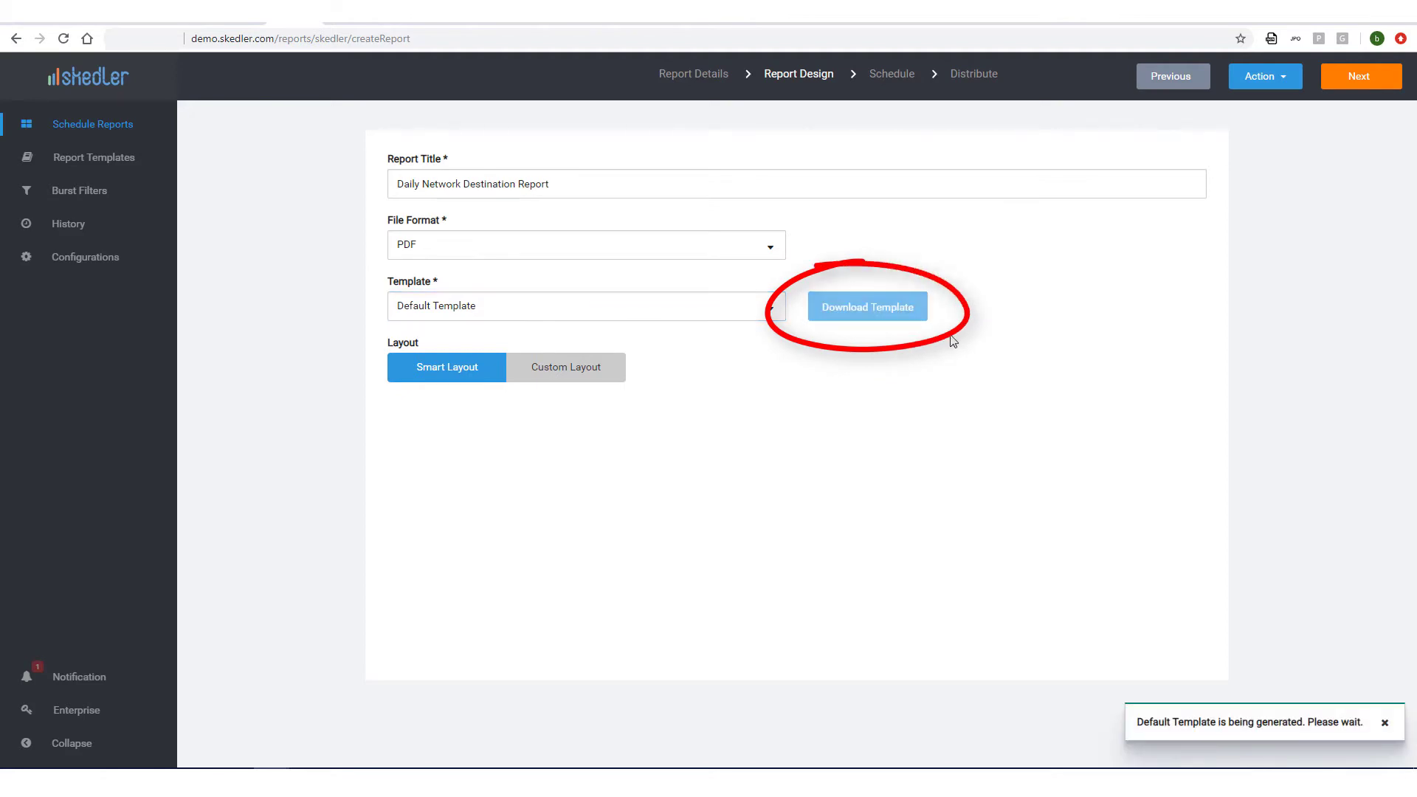
Open Default Template (3).pdf and scroll through its placeholder pages.
click(108, 749)
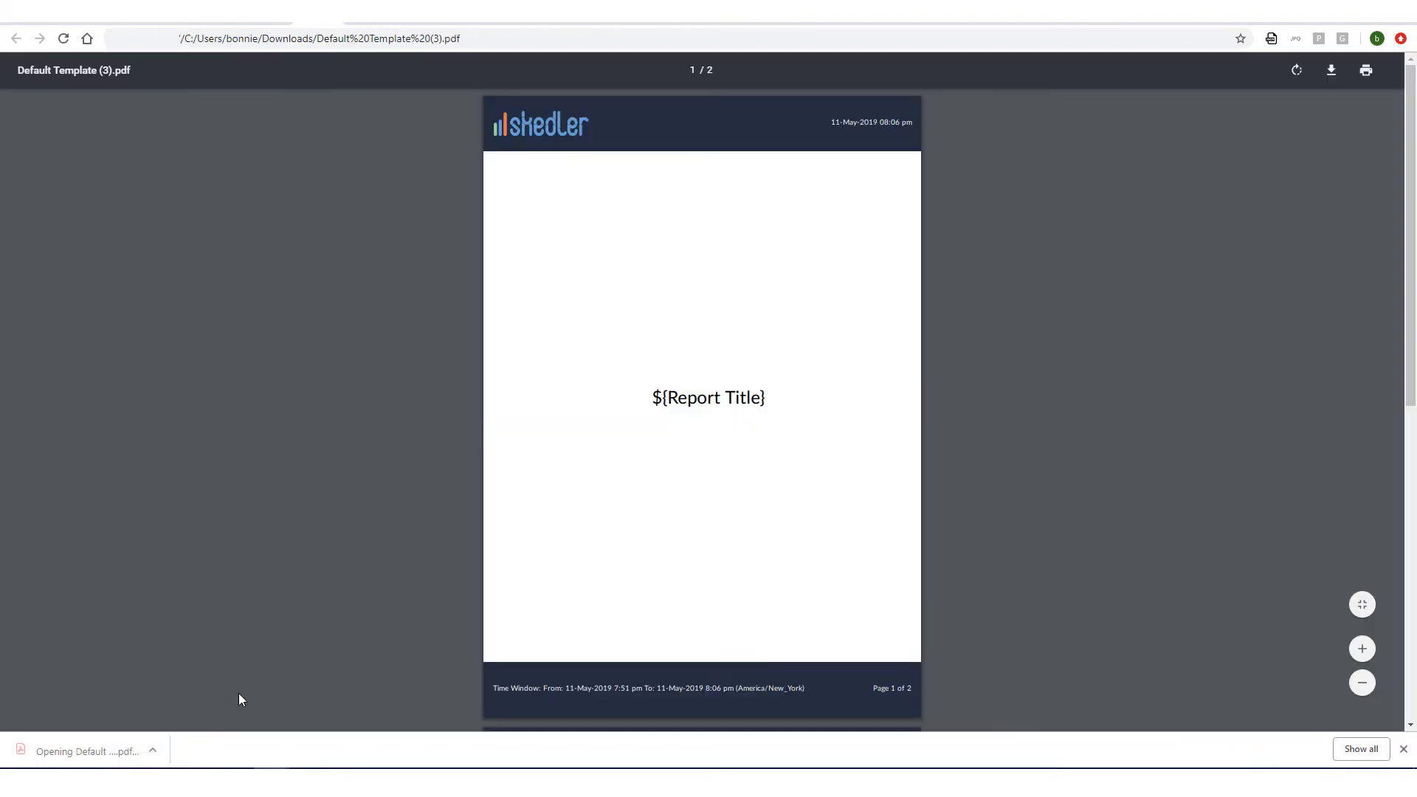
scroll(295, 636, down, 5)
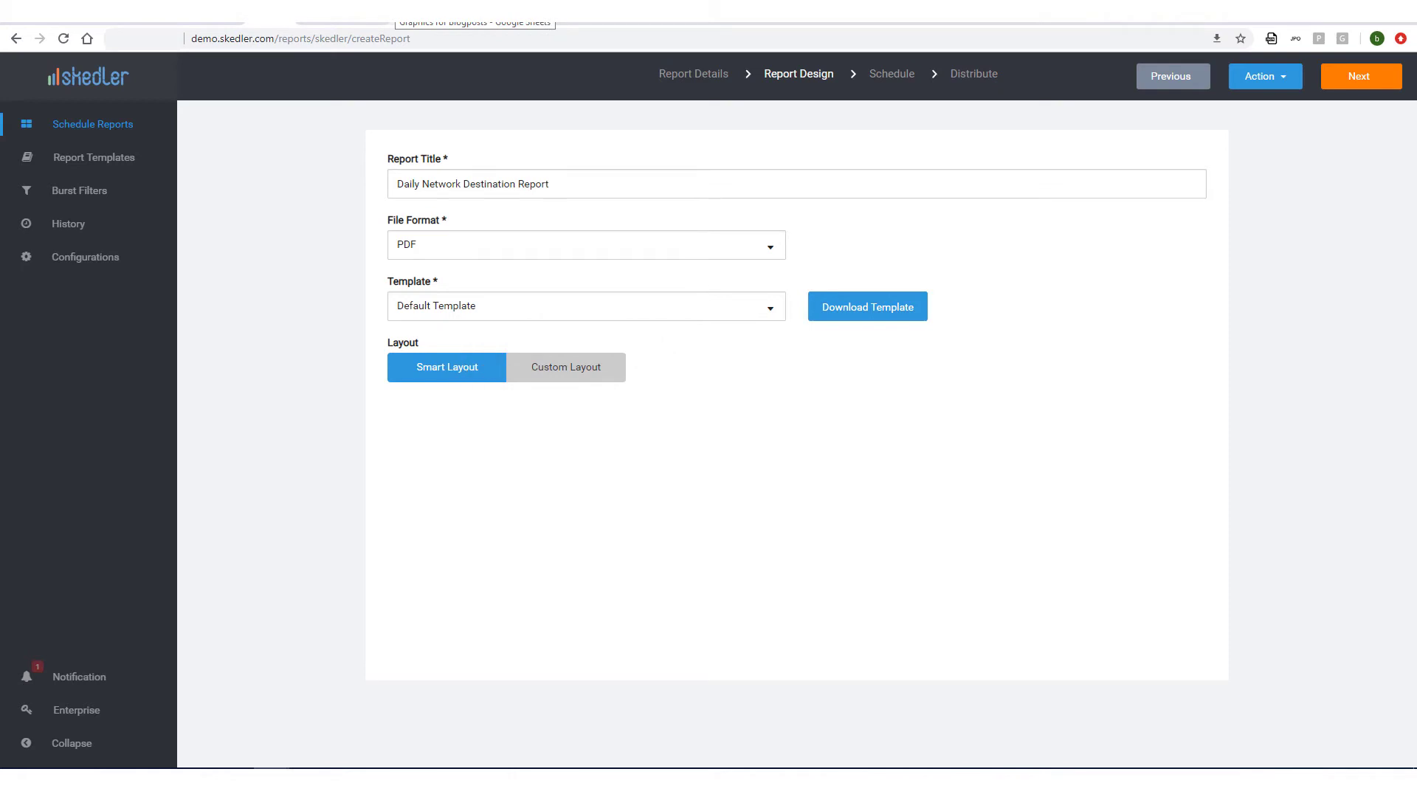
Set the report to run daily with a start time of 08:00.
click(1350, 81)
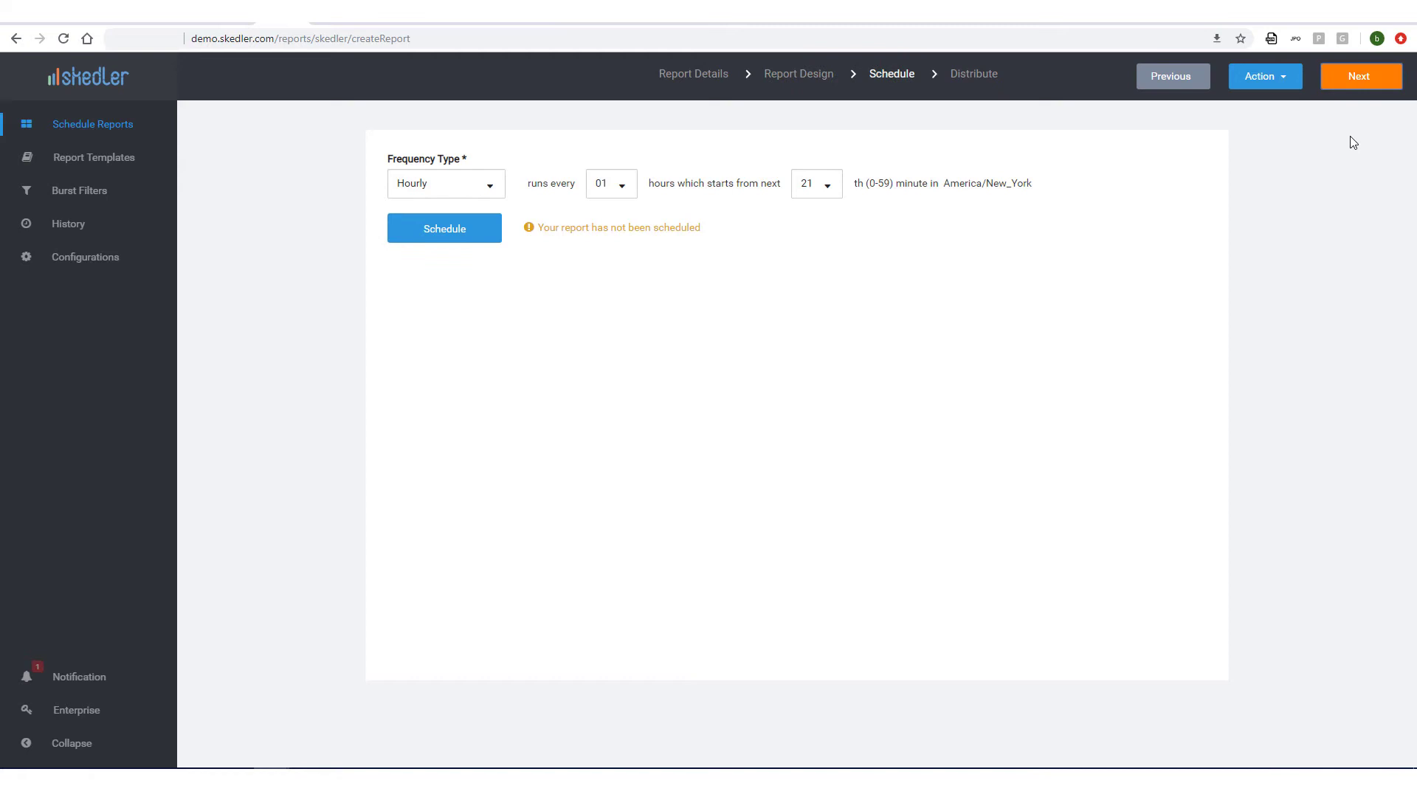
click(489, 190)
click(451, 231)
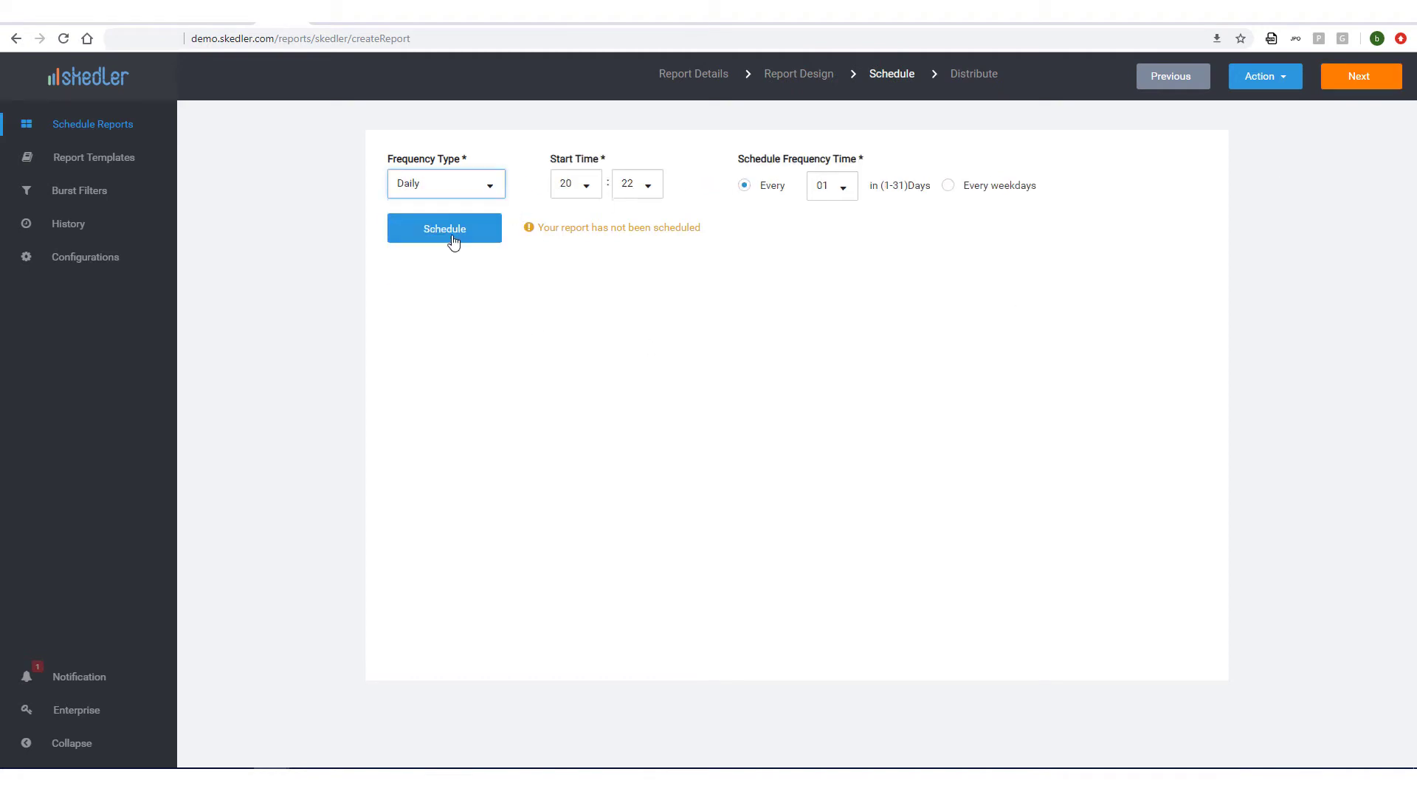
click(585, 186)
click(568, 311)
click(648, 187)
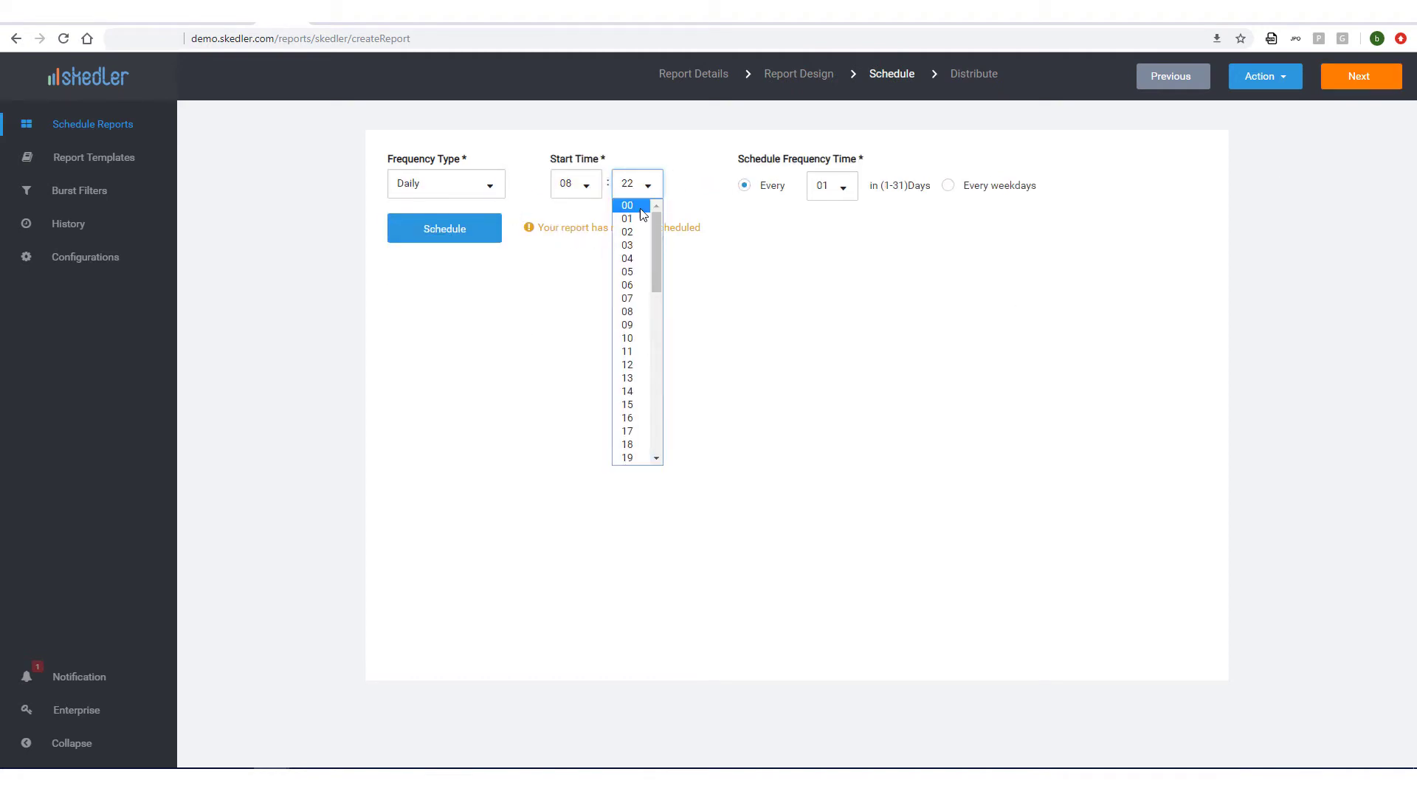
click(639, 208)
Keep it running every 01 days rather than weekdays only and confirm the schedule.
click(949, 187)
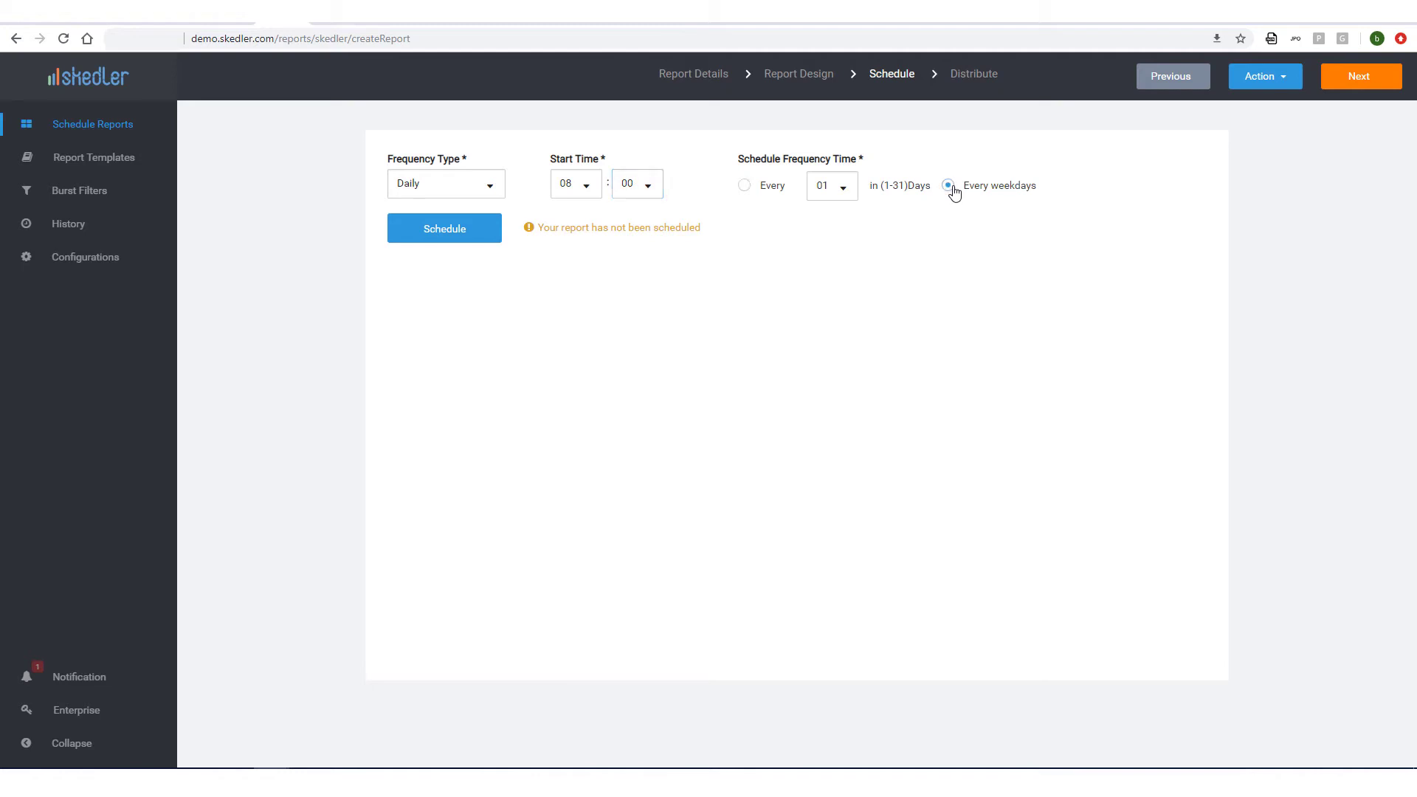
click(744, 187)
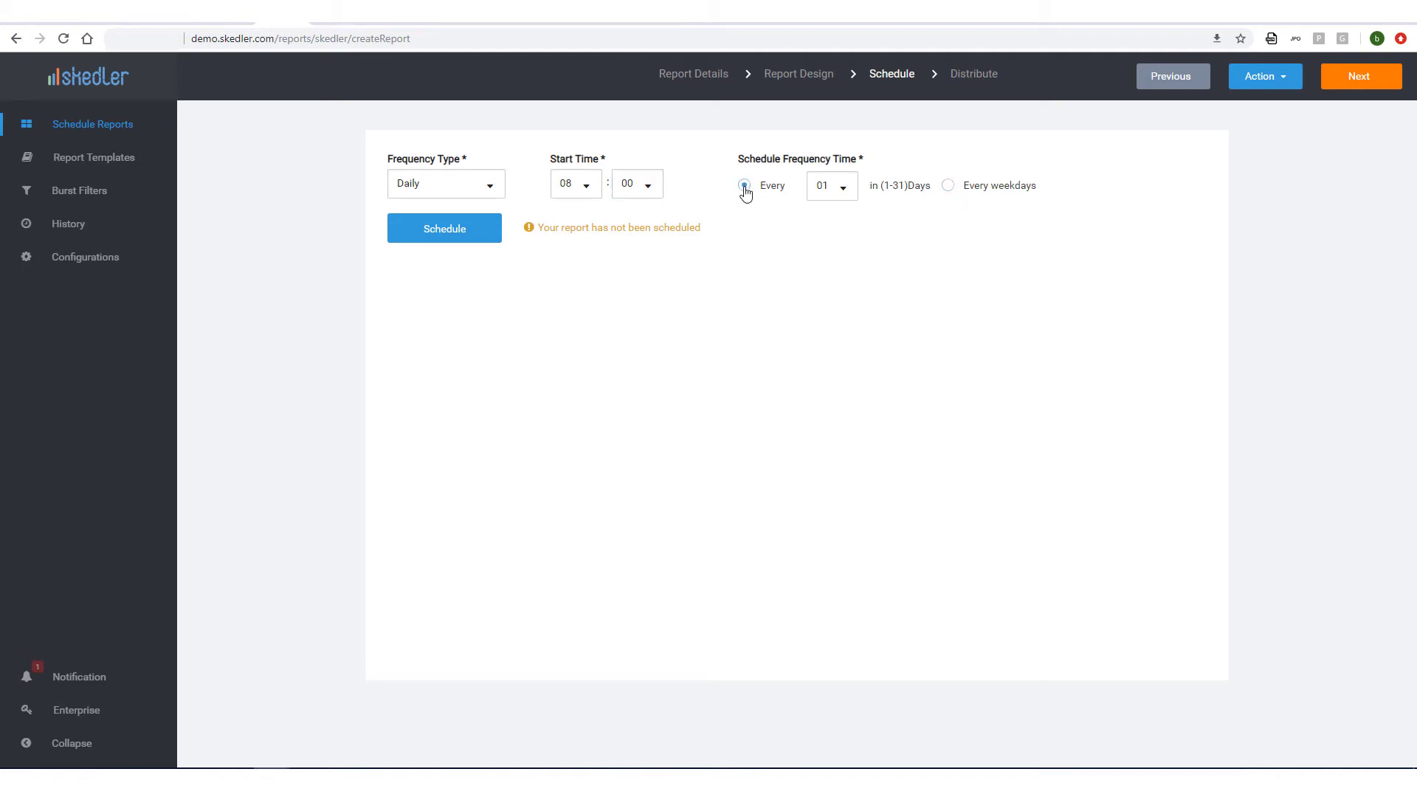
click(478, 242)
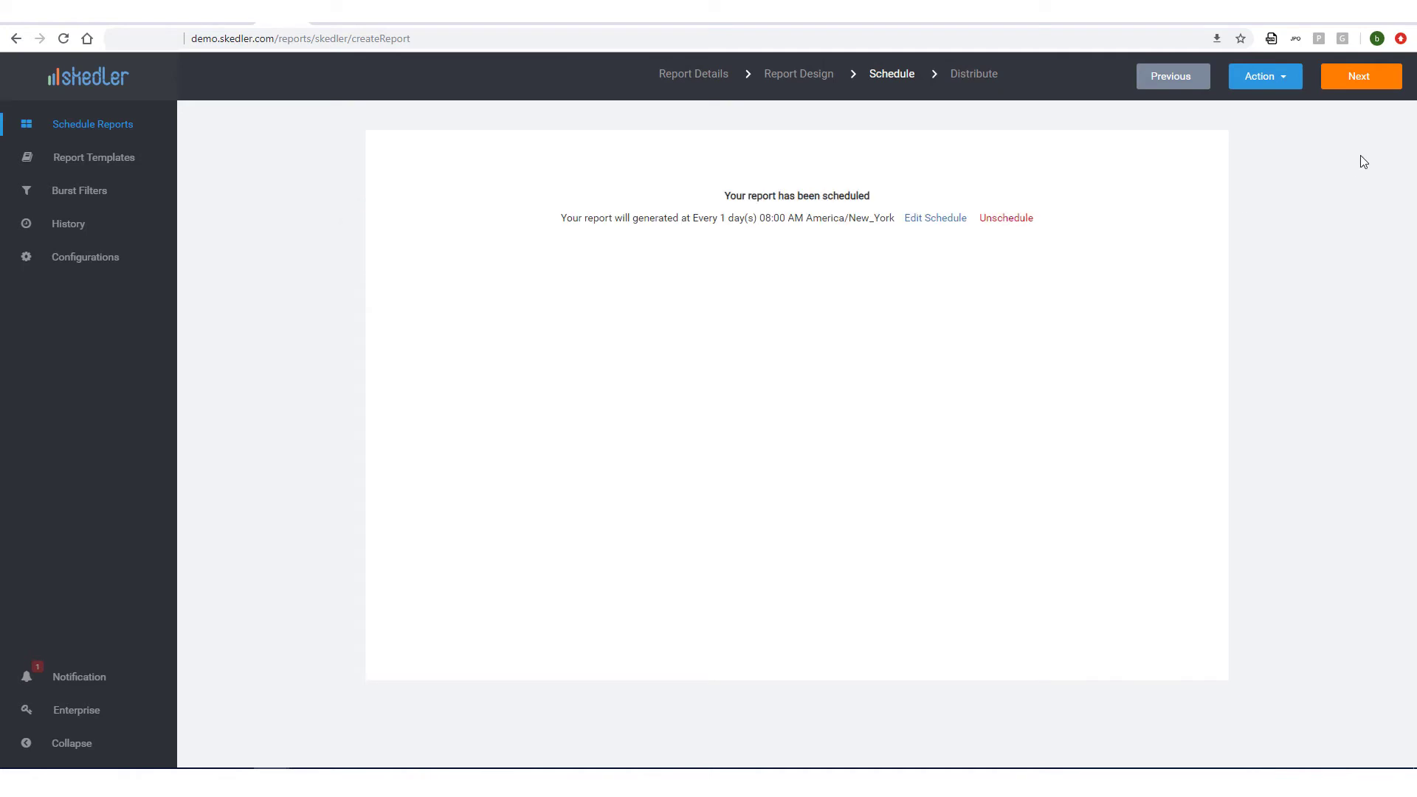
click(1365, 86)
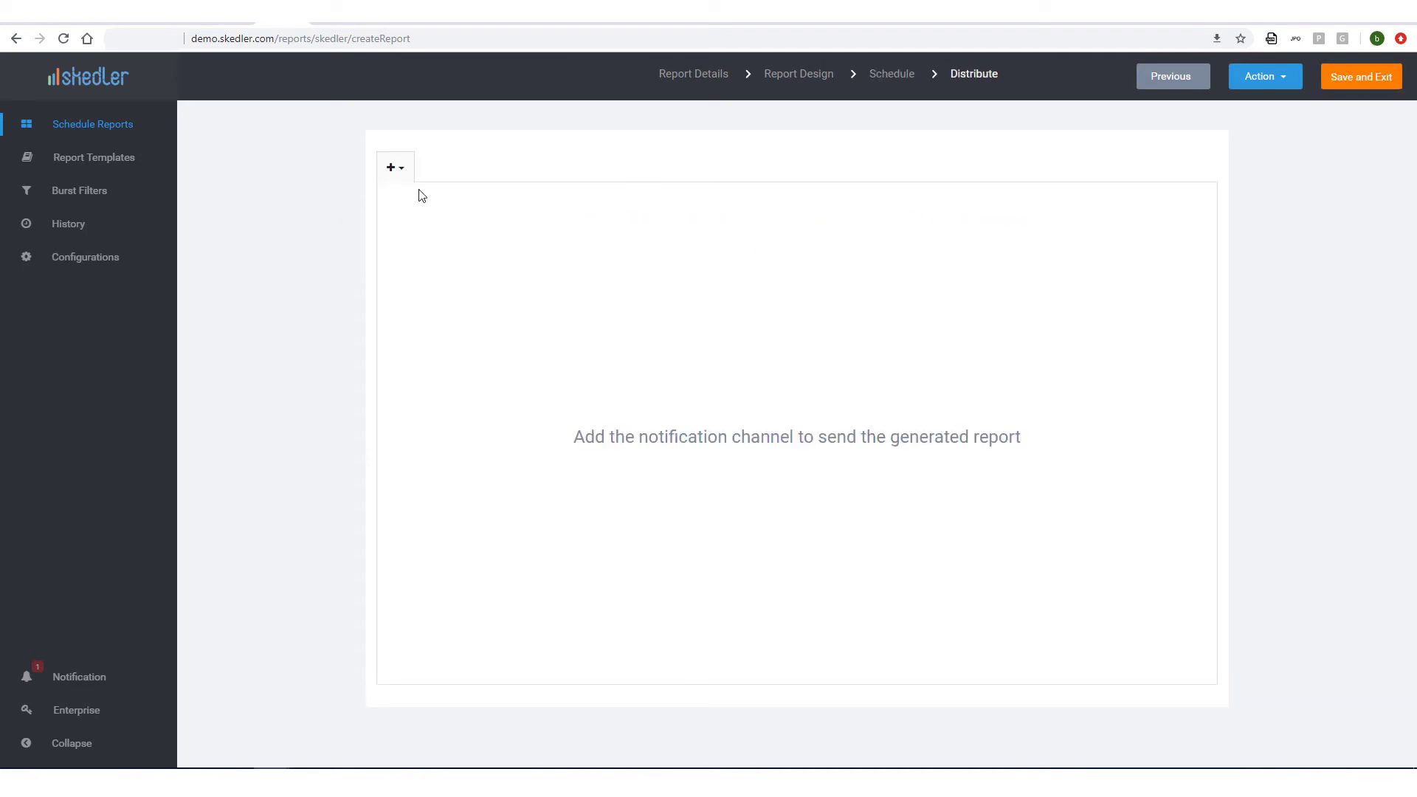
Add a Mail Channel addressed to the recipient's e-mail address.
click(393, 168)
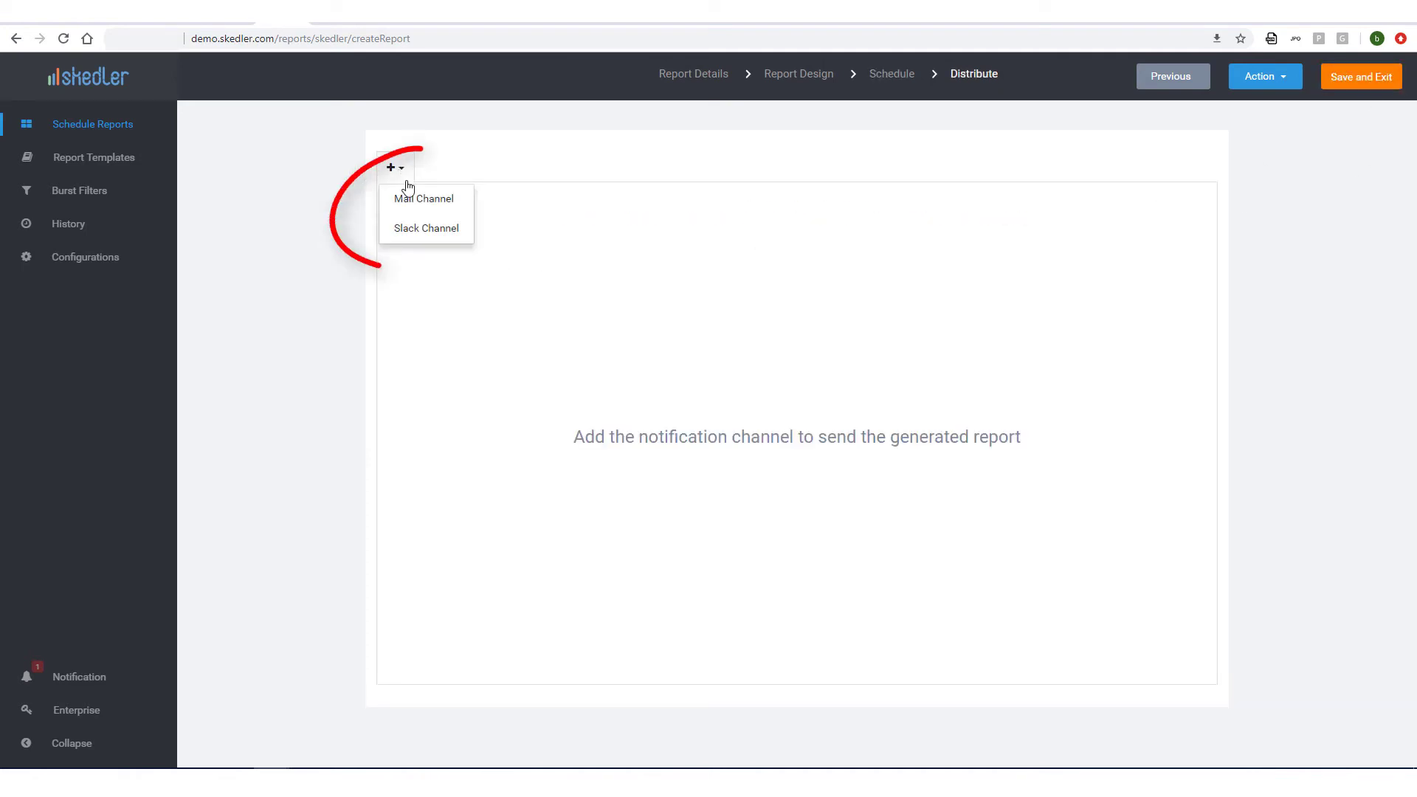
click(450, 199)
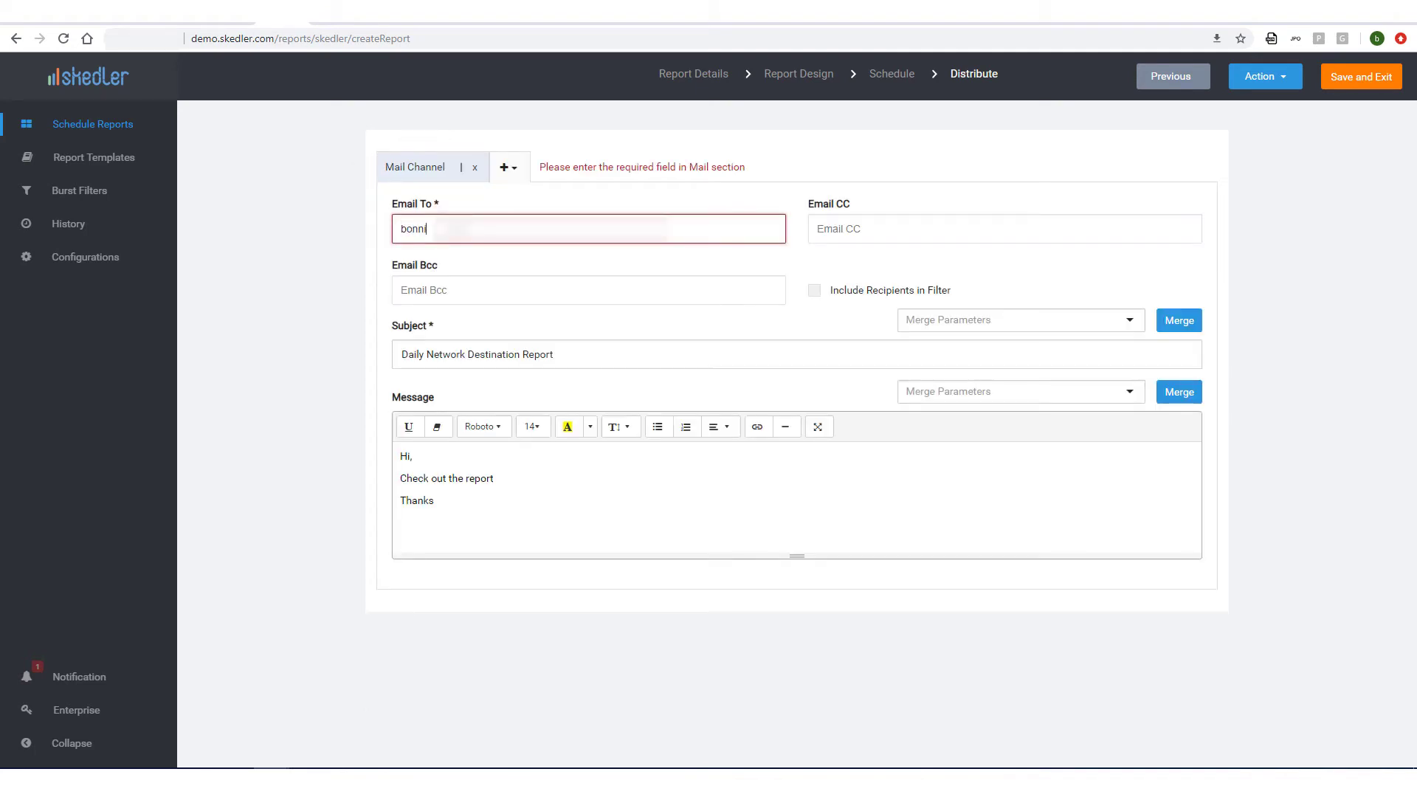
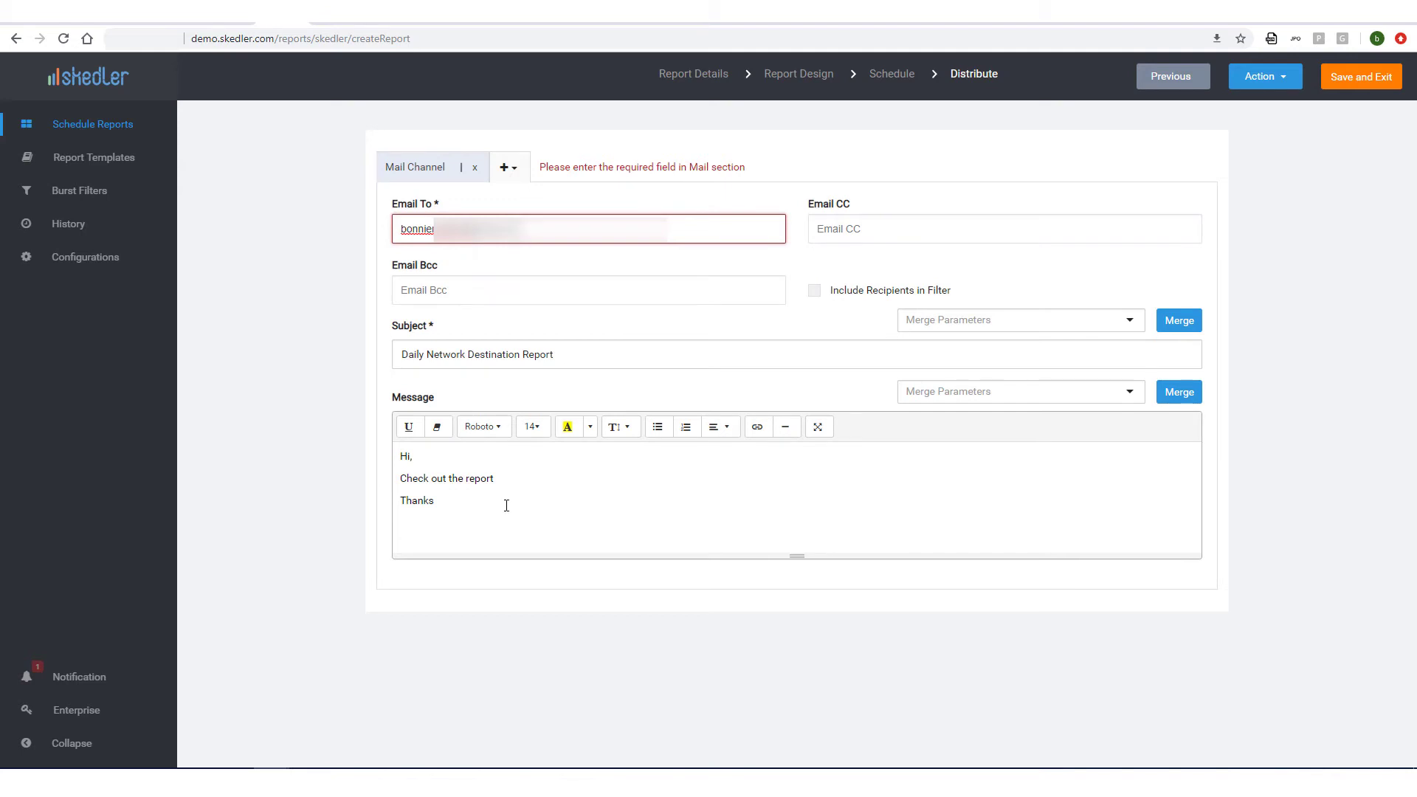
Change the message to 'Please see the ${DashboardName} report Thanks!' and save the report.
drag(497, 479, 398, 478)
key(BackSpace)
text(Please see the report Thanks)
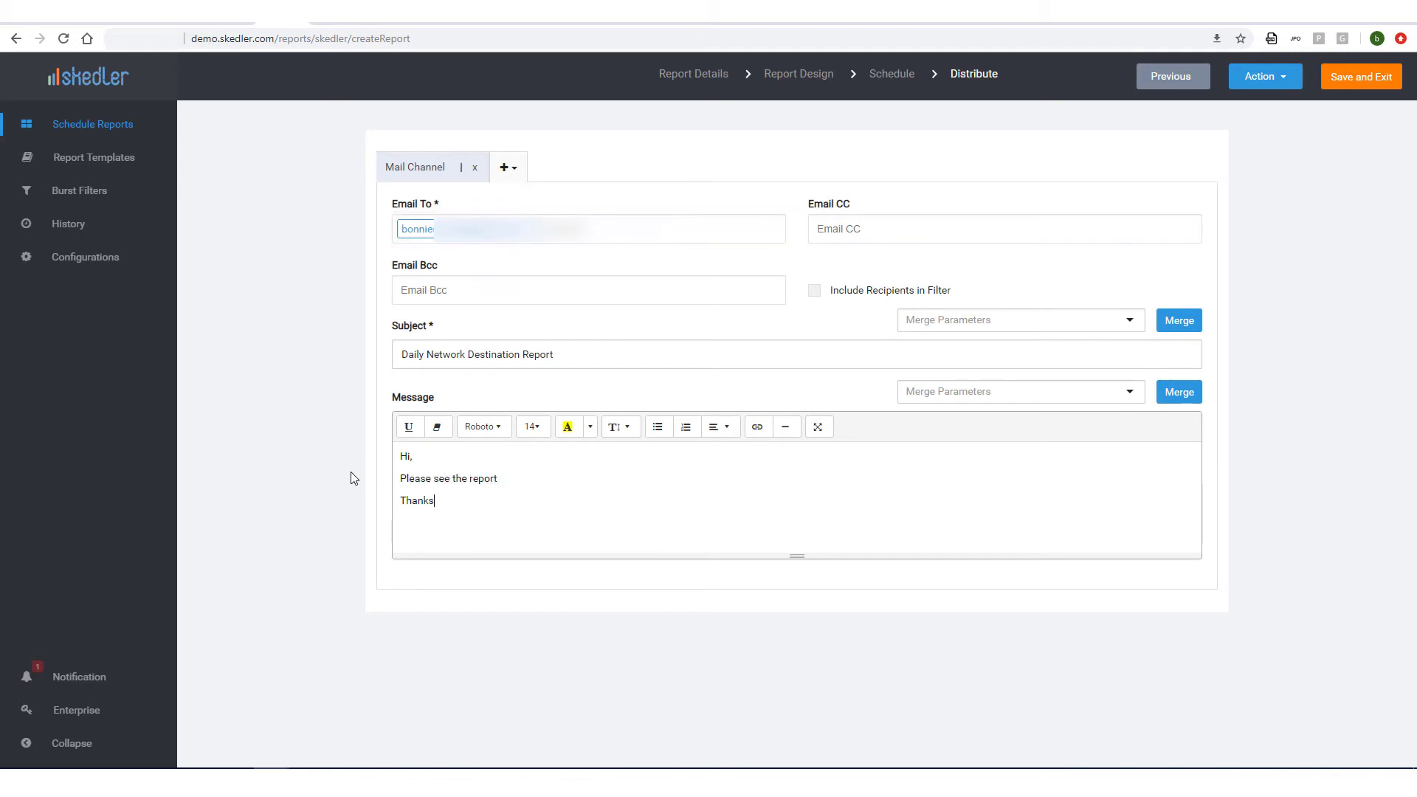
text(!)
click(1070, 396)
click(1016, 450)
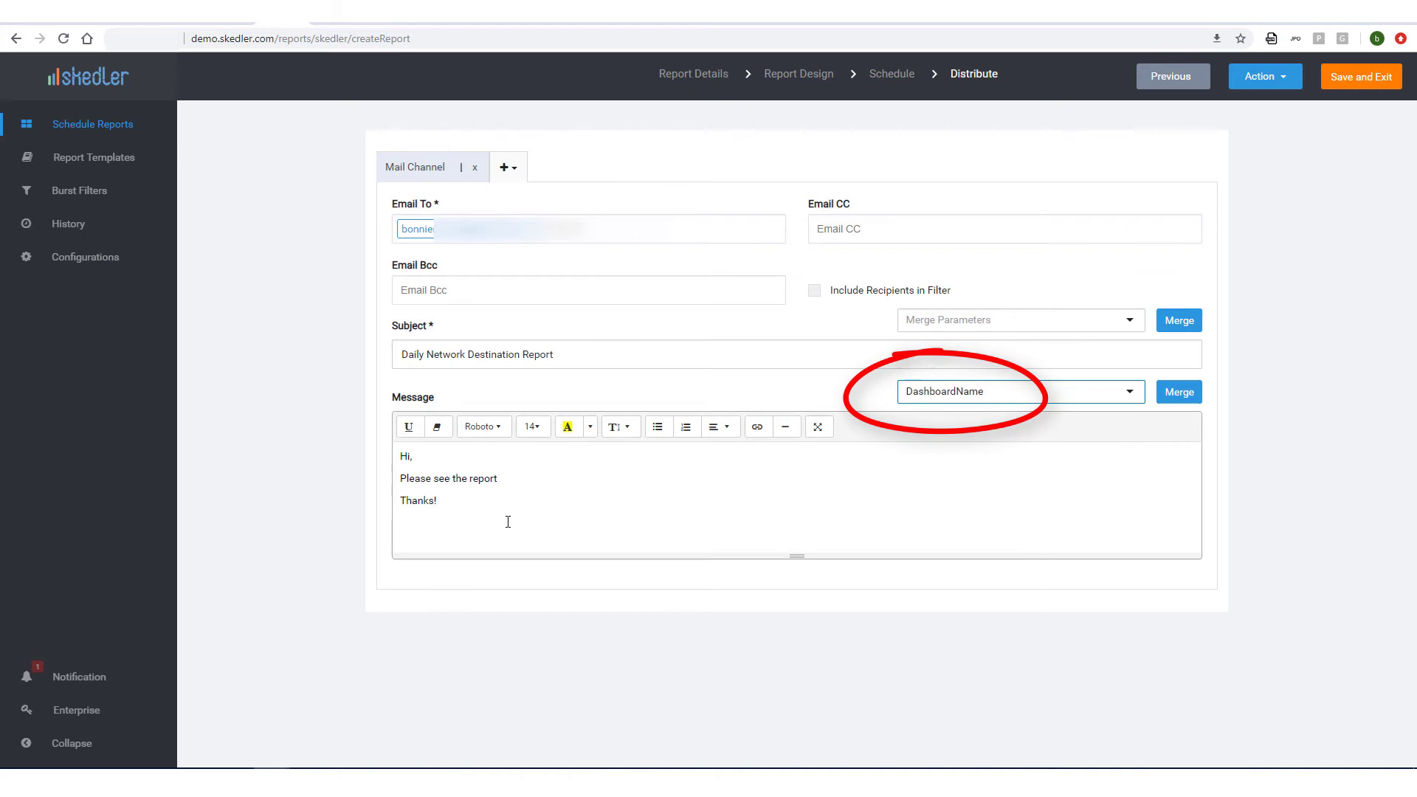
click(471, 479)
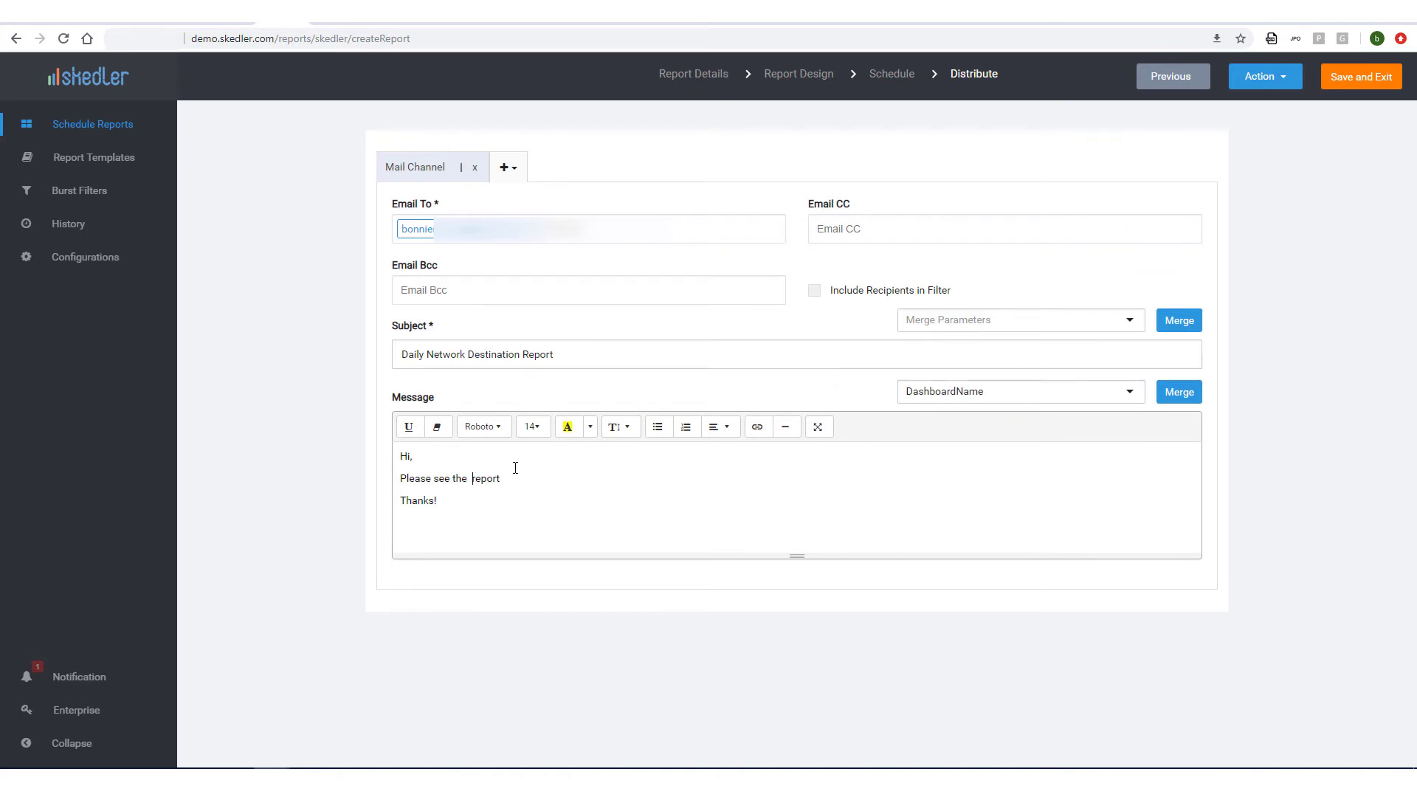
click(1179, 392)
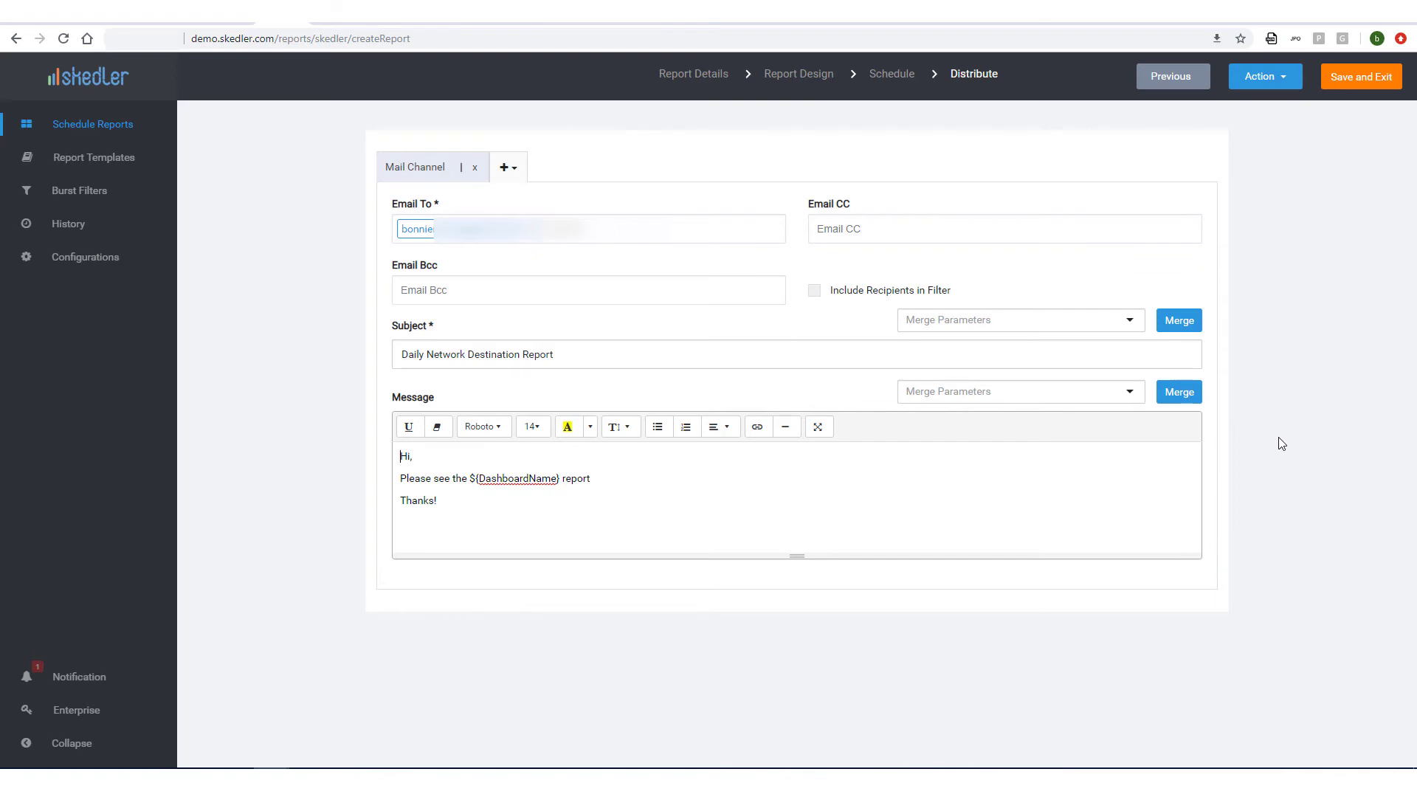
click(1367, 87)
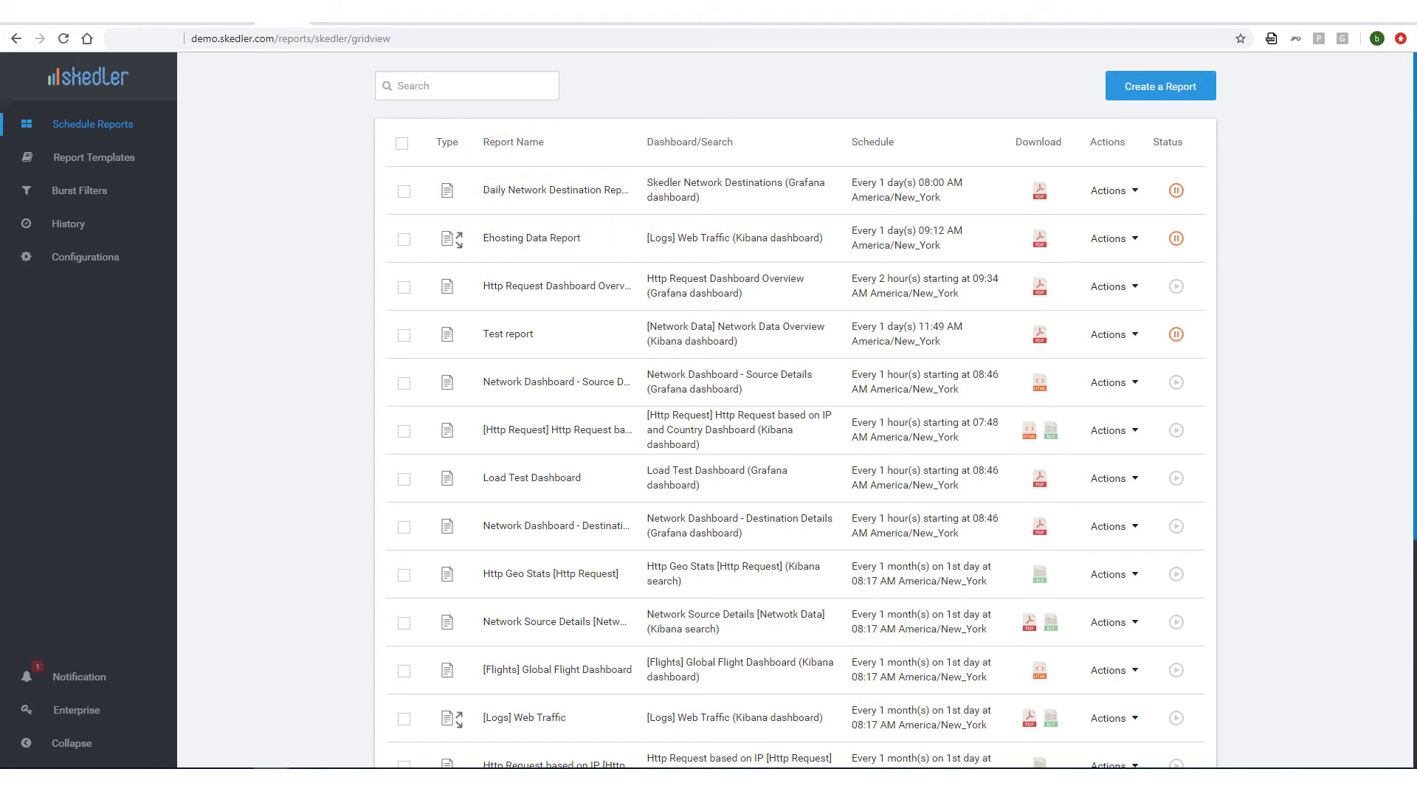
Generate the Daily Network Destination Report as PDF and email it immediately via Email Report.
click(1039, 198)
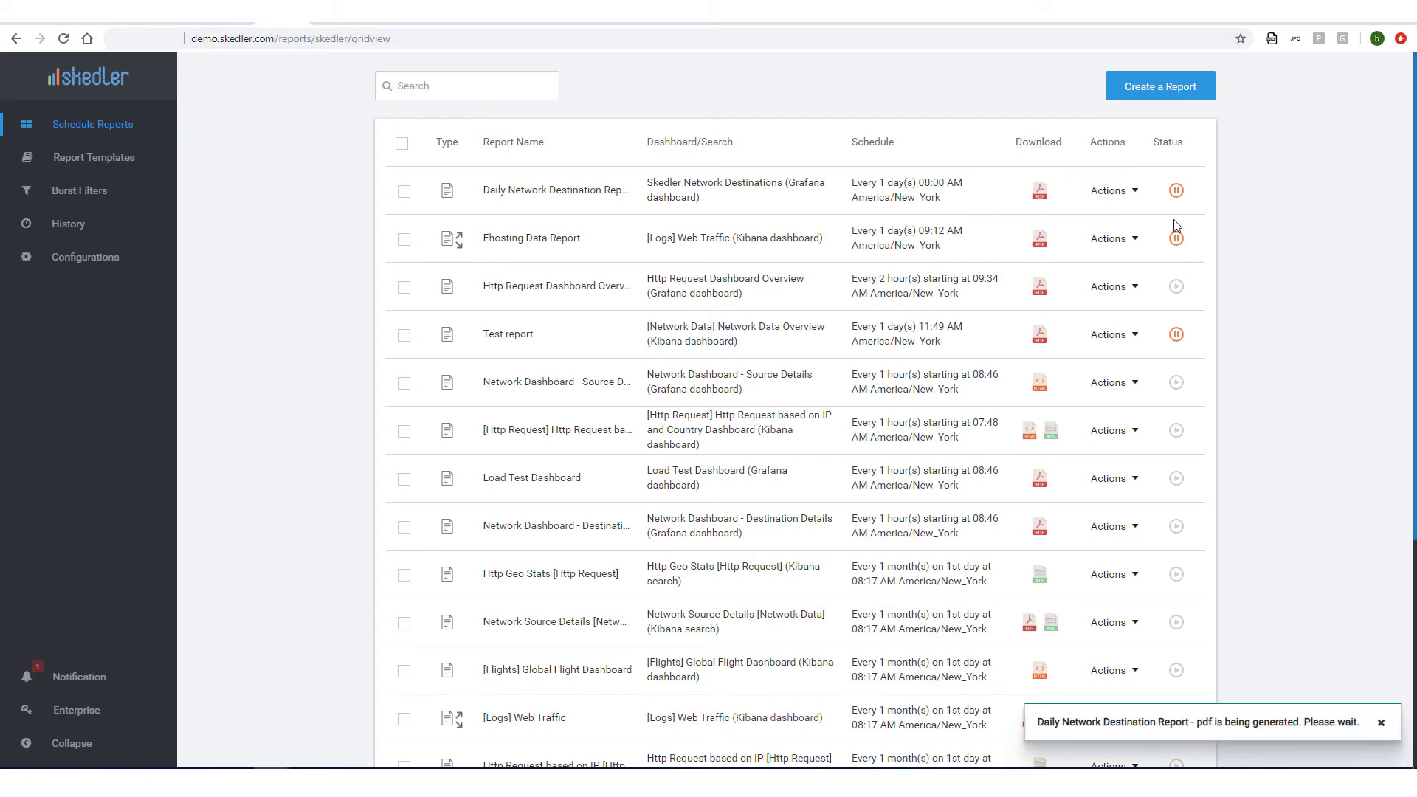
click(1132, 192)
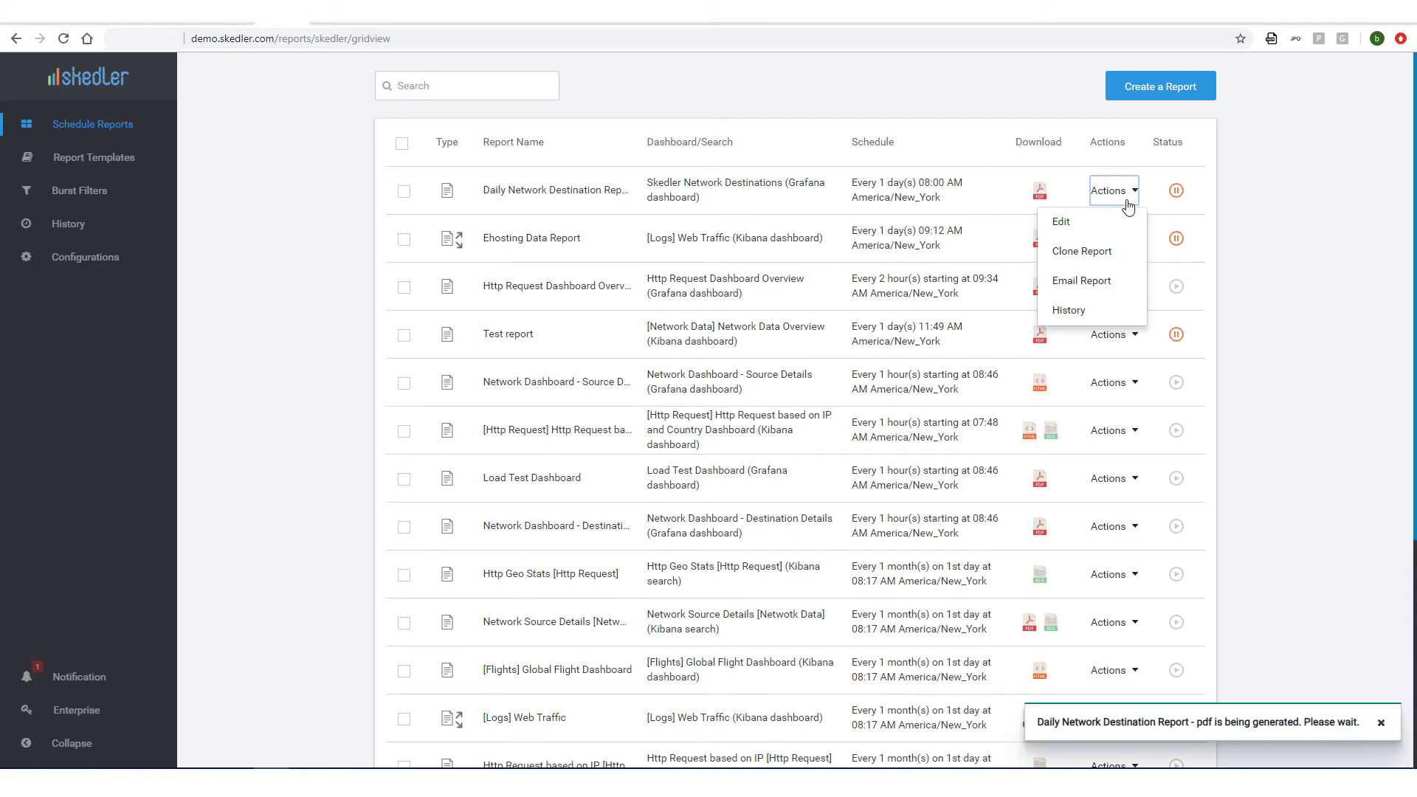
click(1115, 287)
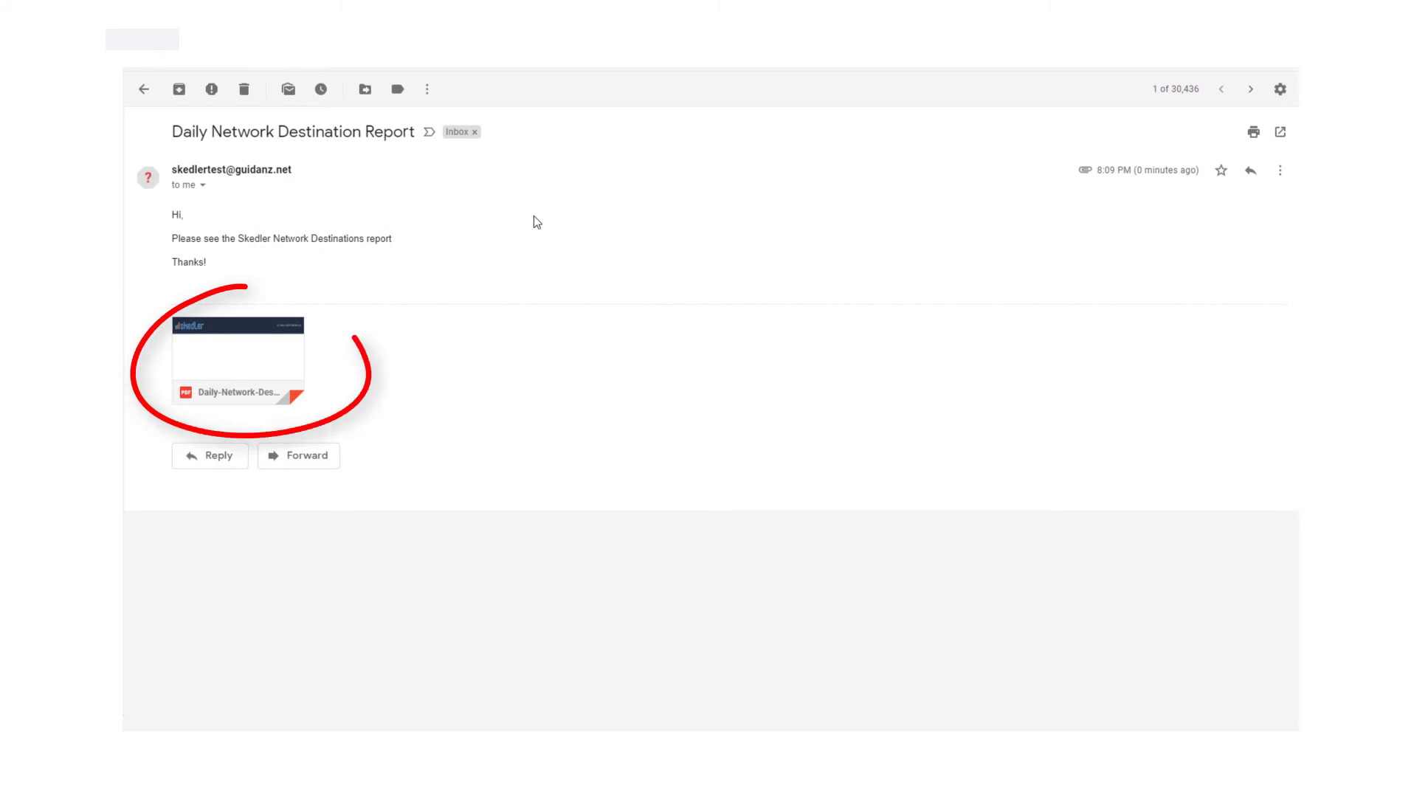
mouse_move(295, 341)
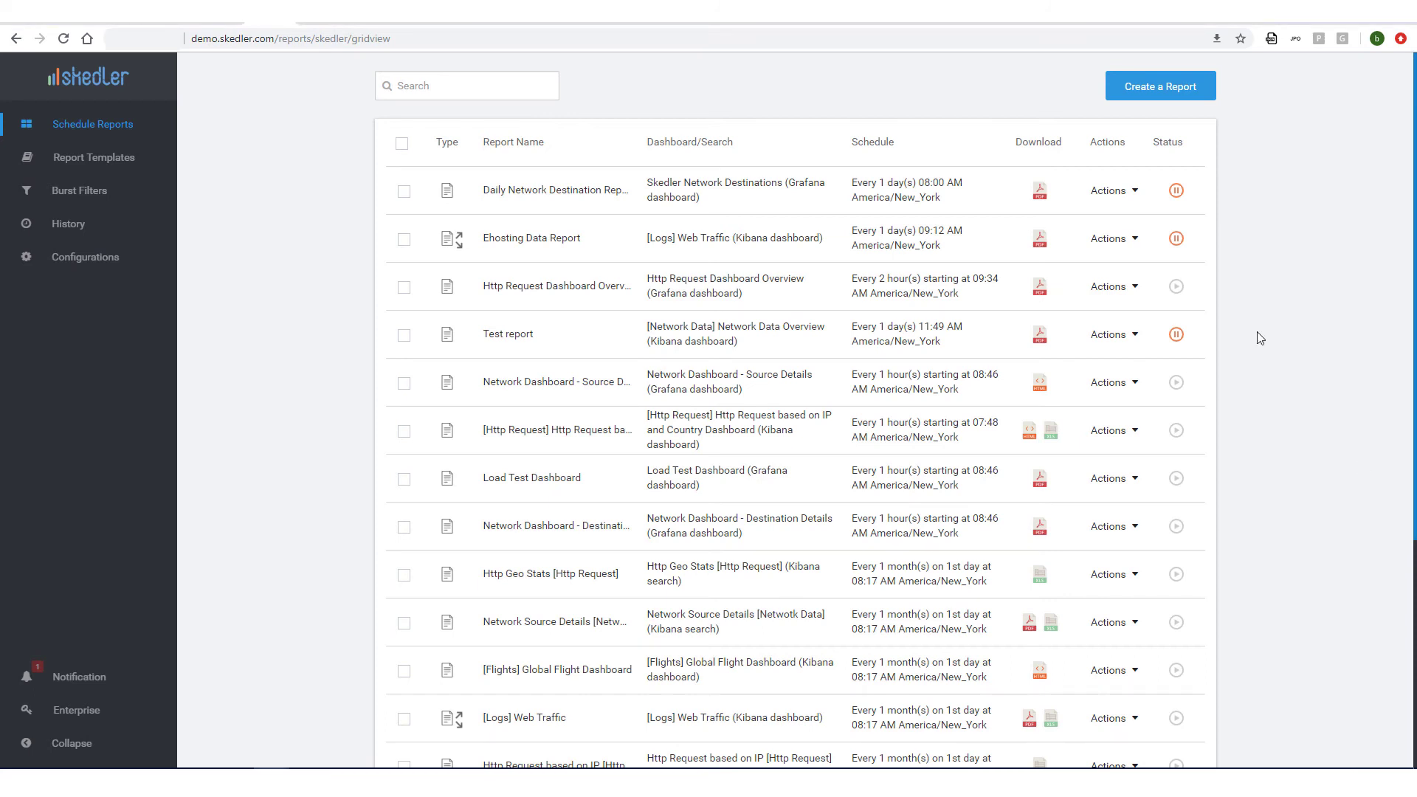
Clone the daily report as 'HTML-Daily Network Destination Report'.
click(1132, 195)
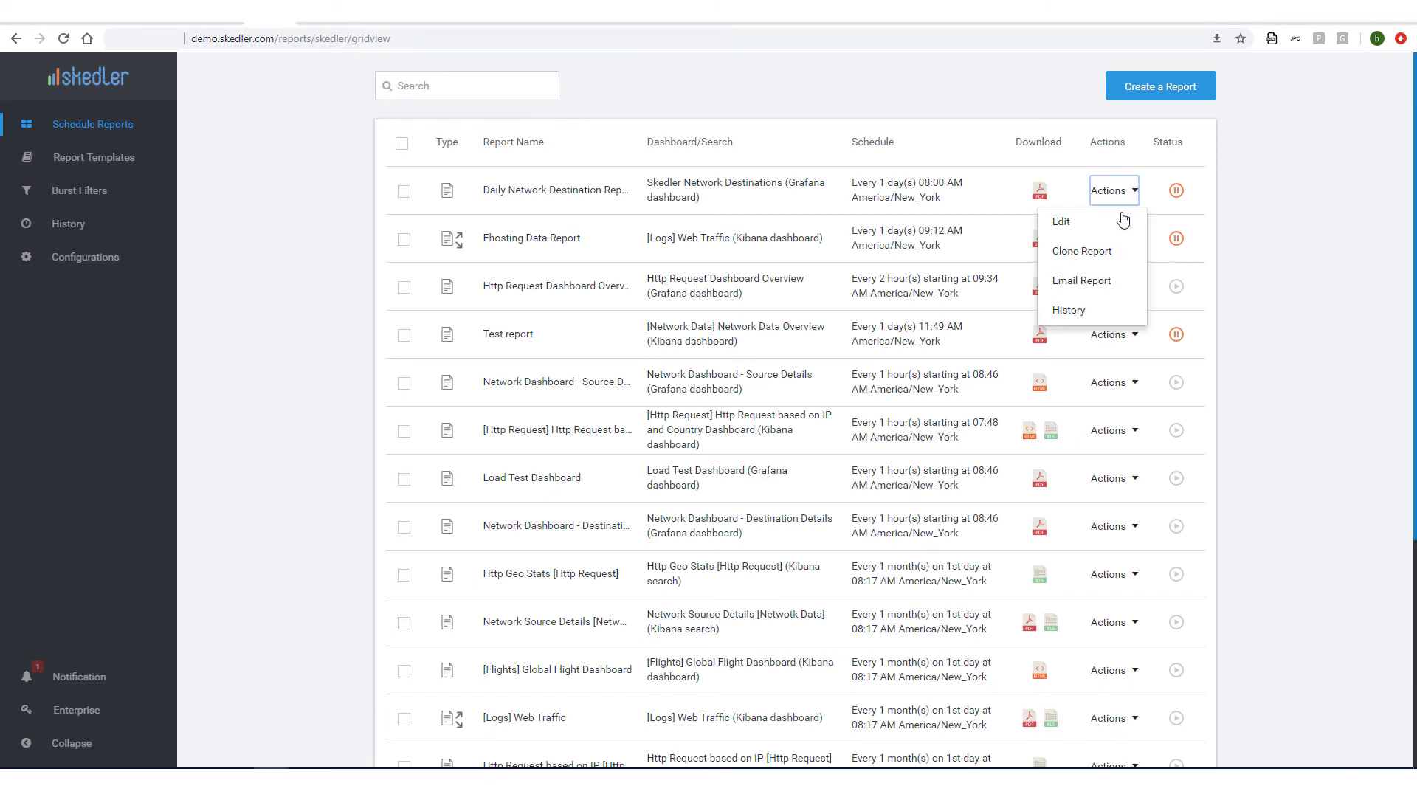
click(1129, 258)
drag(642, 358, 570, 370)
text(HTML-Daily Network Destination Report)
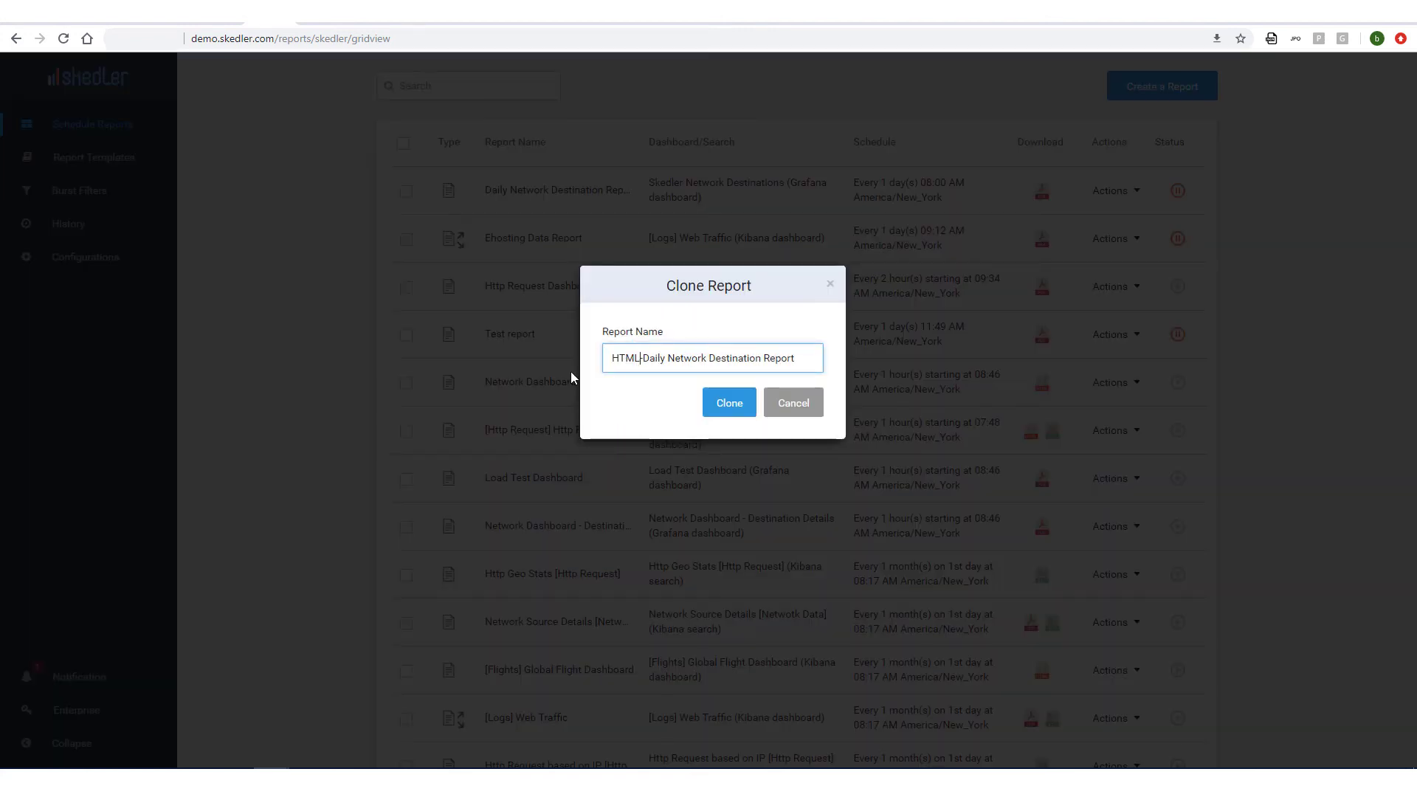
click(727, 411)
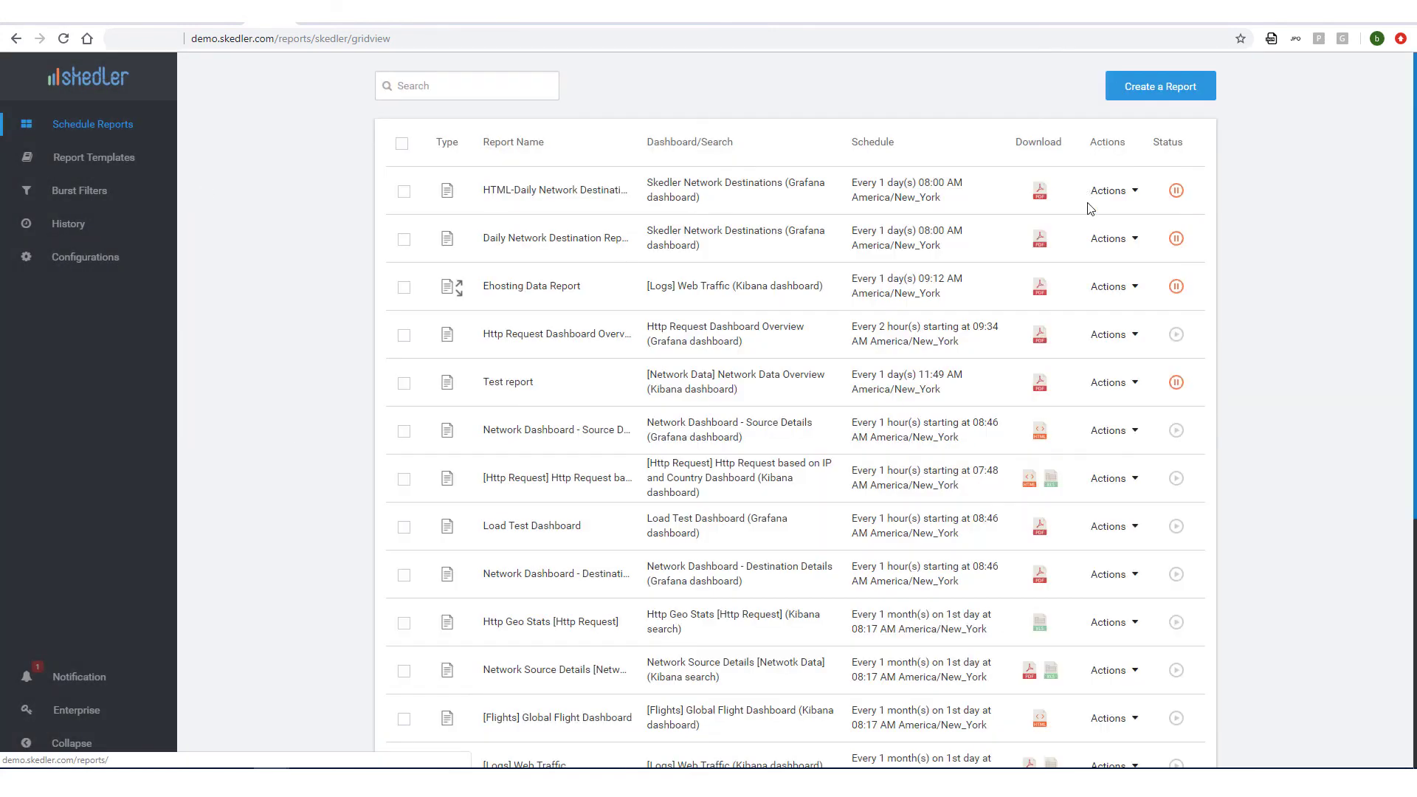
Edit the cloned report to use HTML file format and save it.
click(1109, 191)
click(1082, 227)
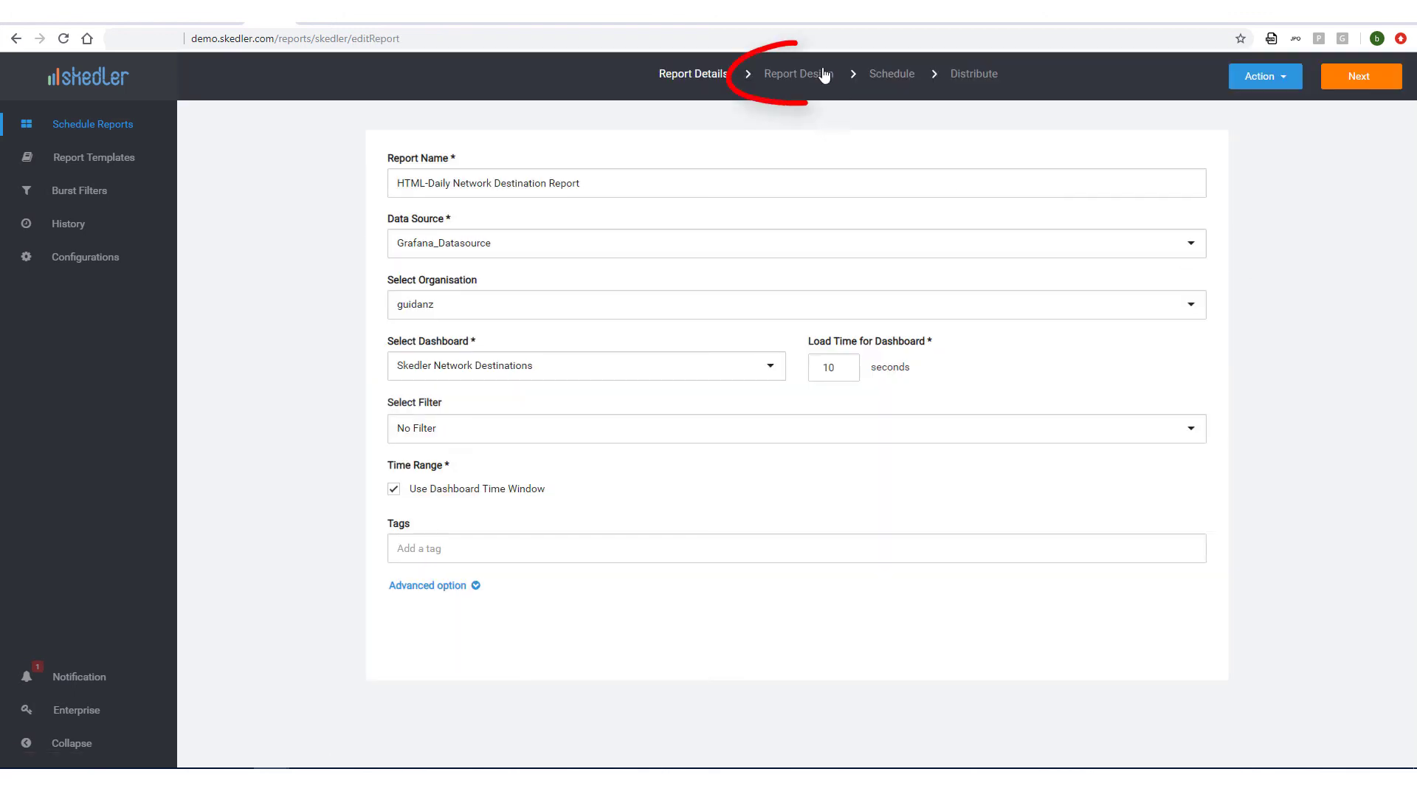
click(815, 87)
click(767, 246)
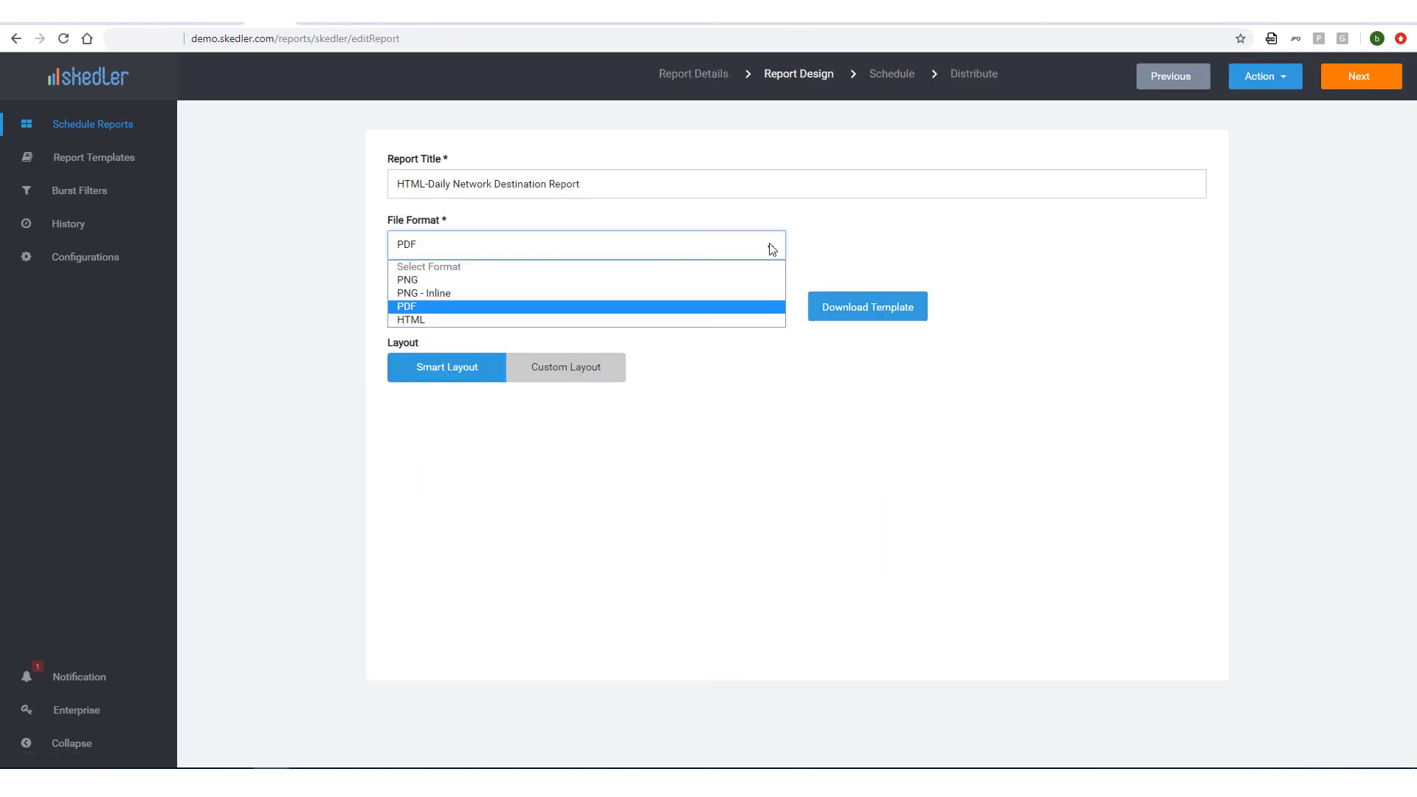
click(673, 320)
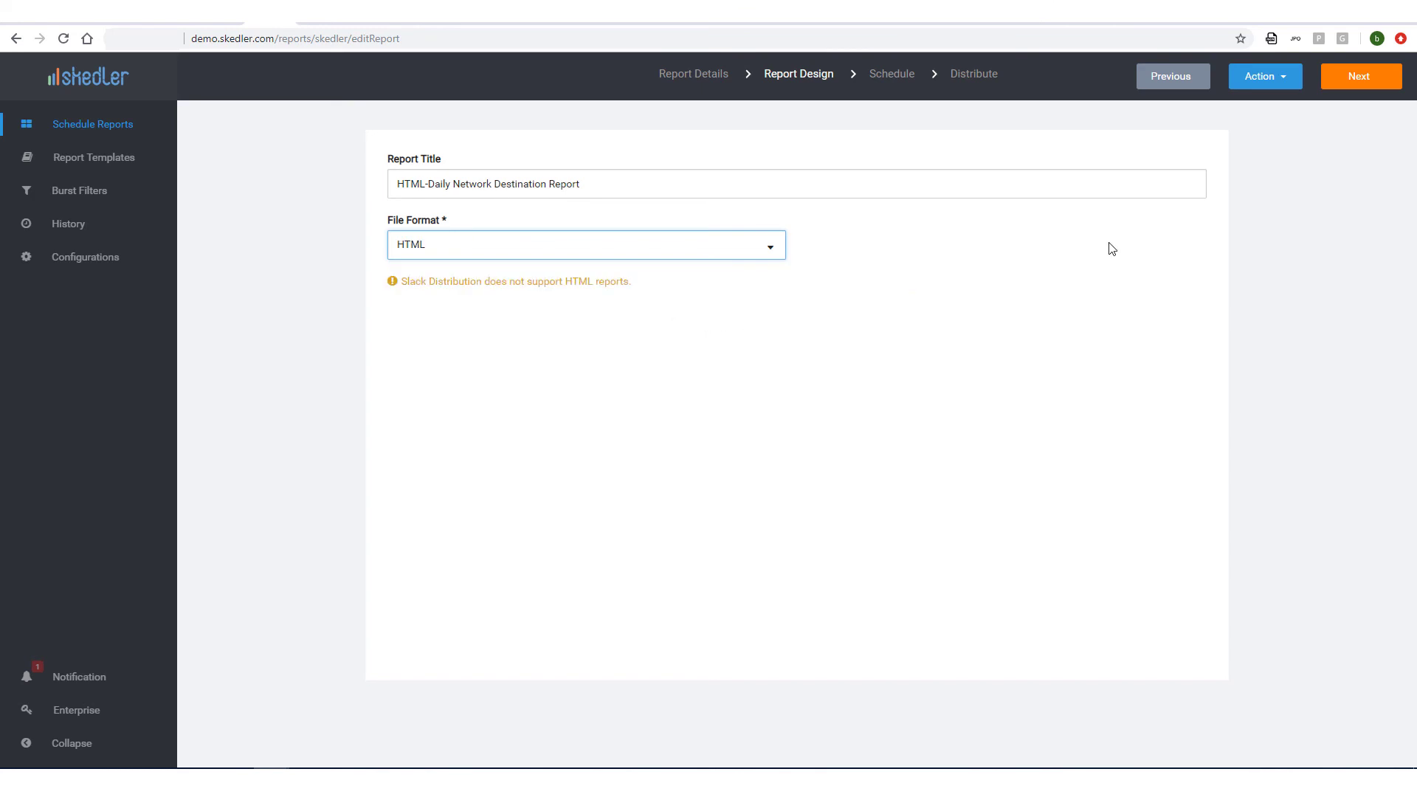
click(1361, 81)
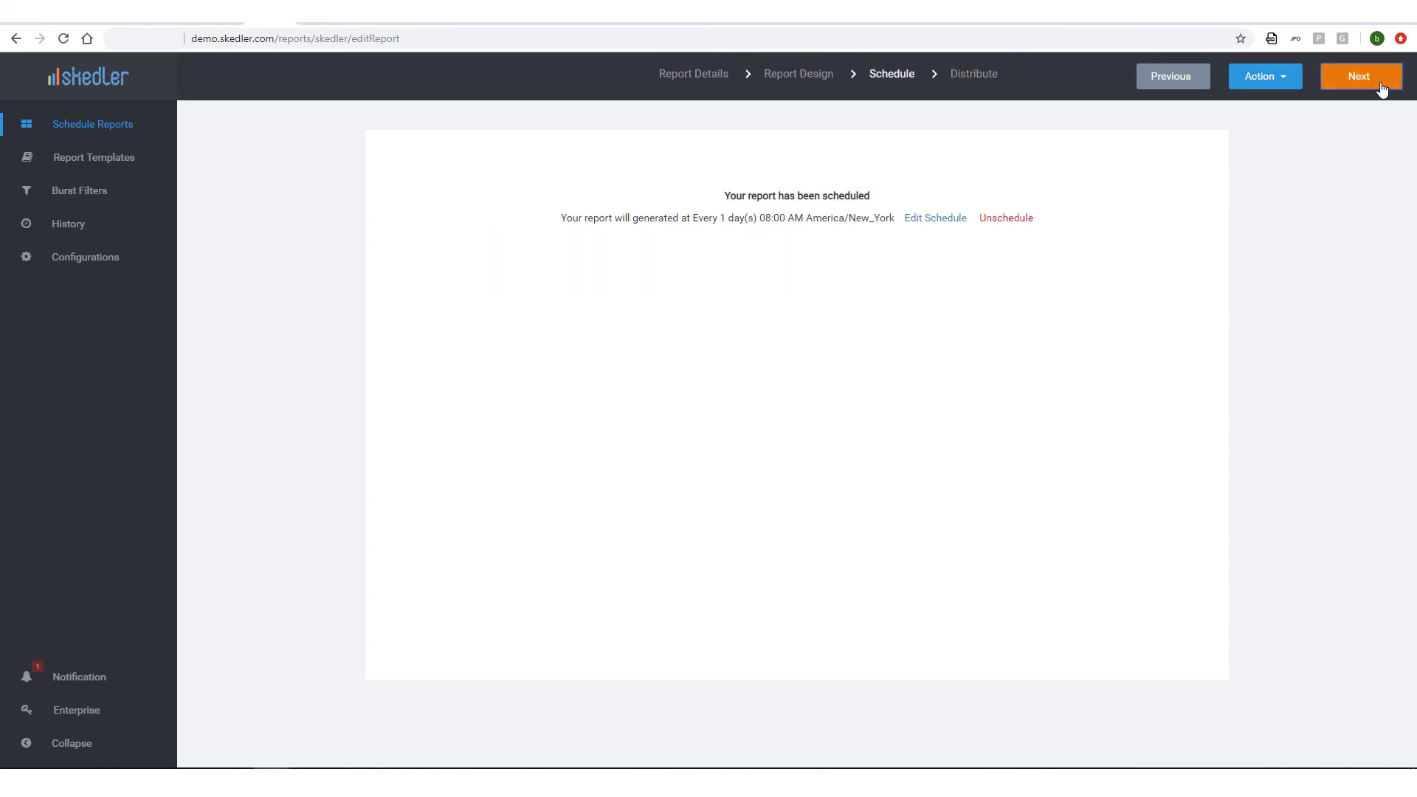
click(1381, 85)
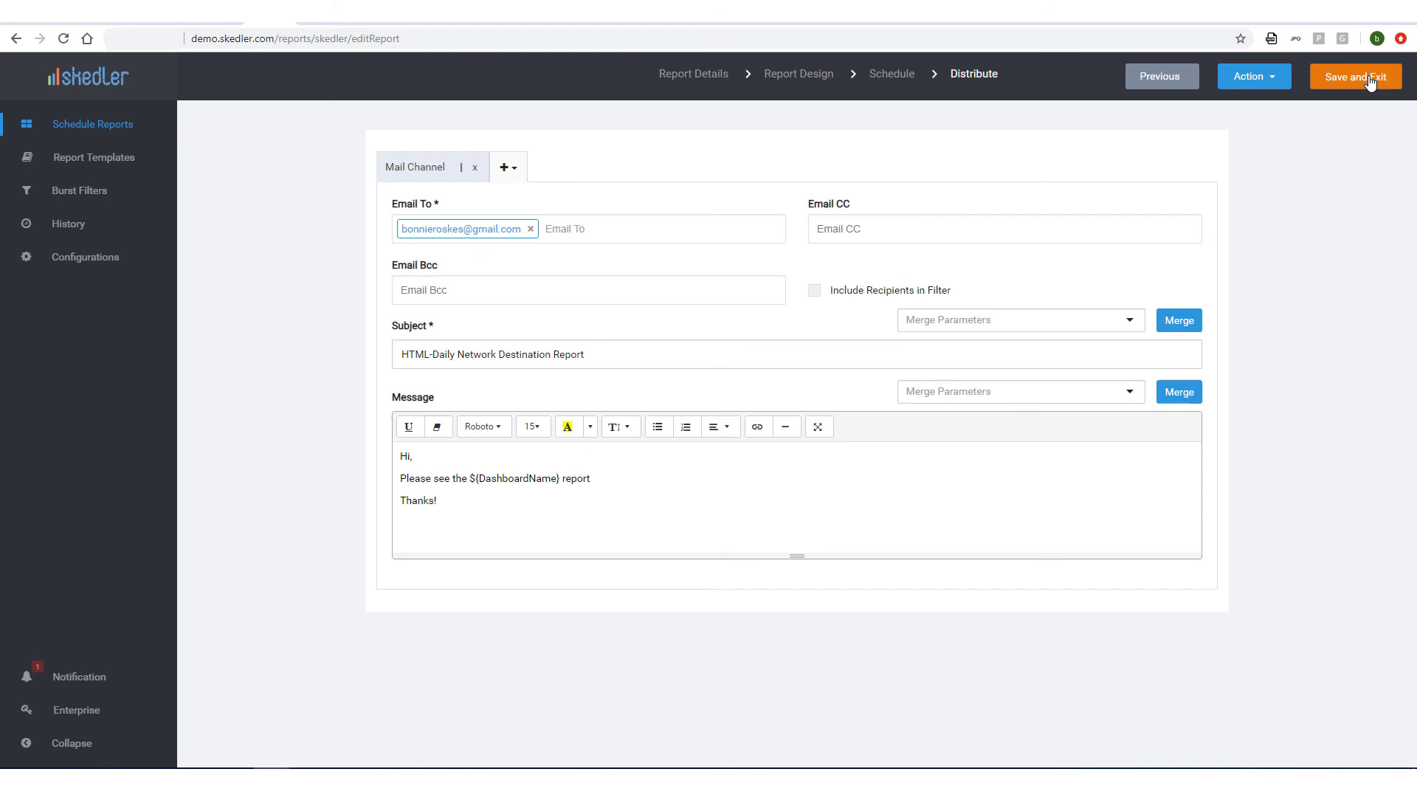
click(1368, 80)
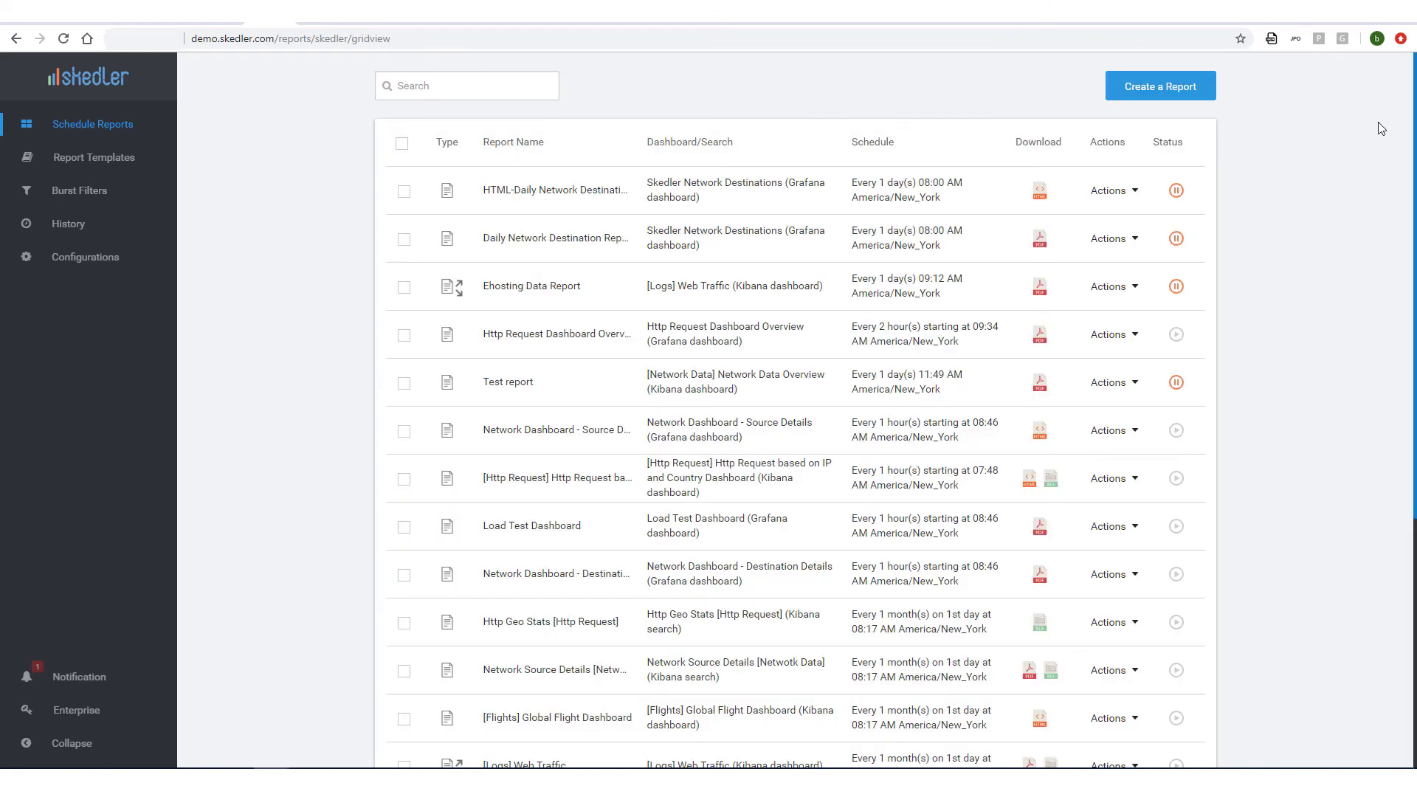
Download the HTML report and scroll through its network charts in Chrome.
click(1040, 198)
click(72, 751)
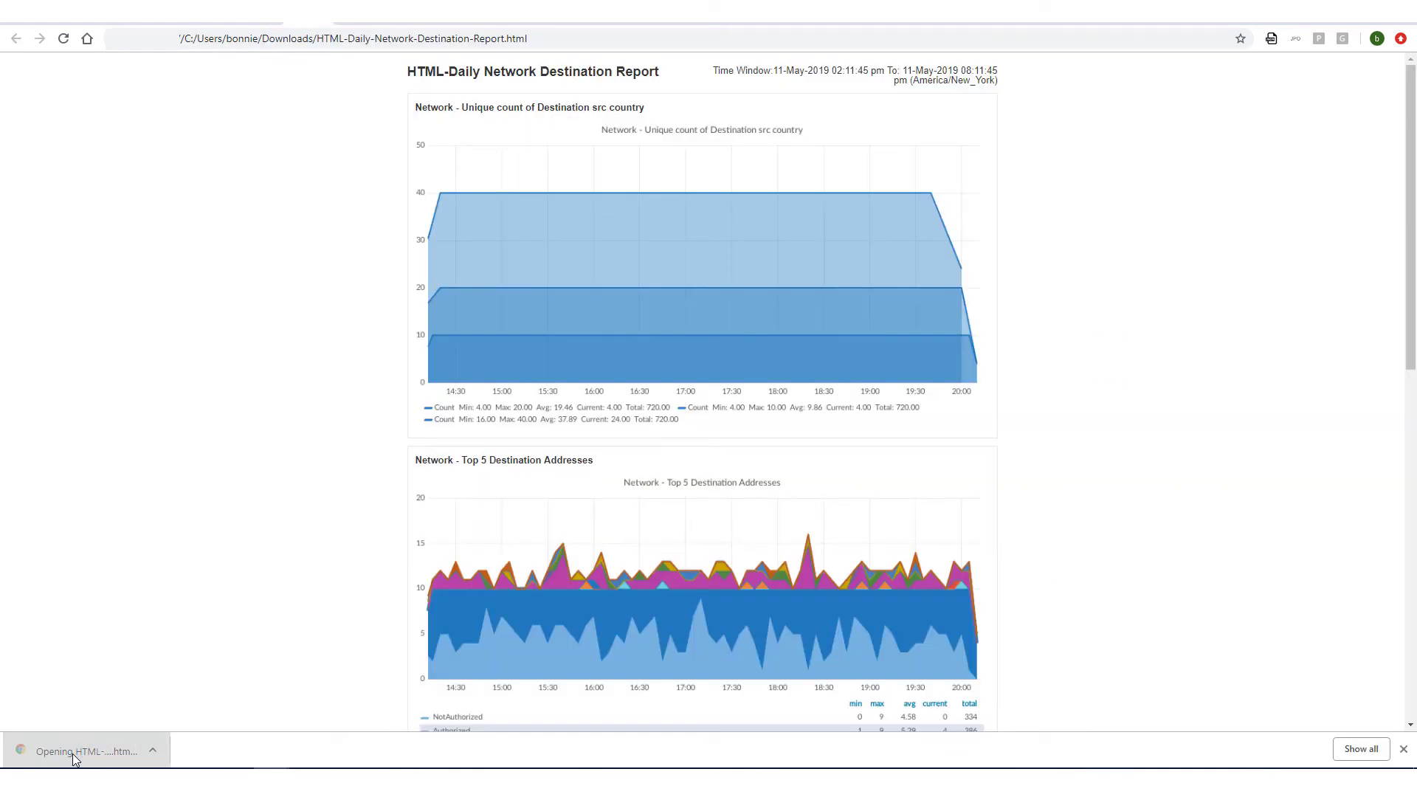
scroll(380, 459, down, 10)
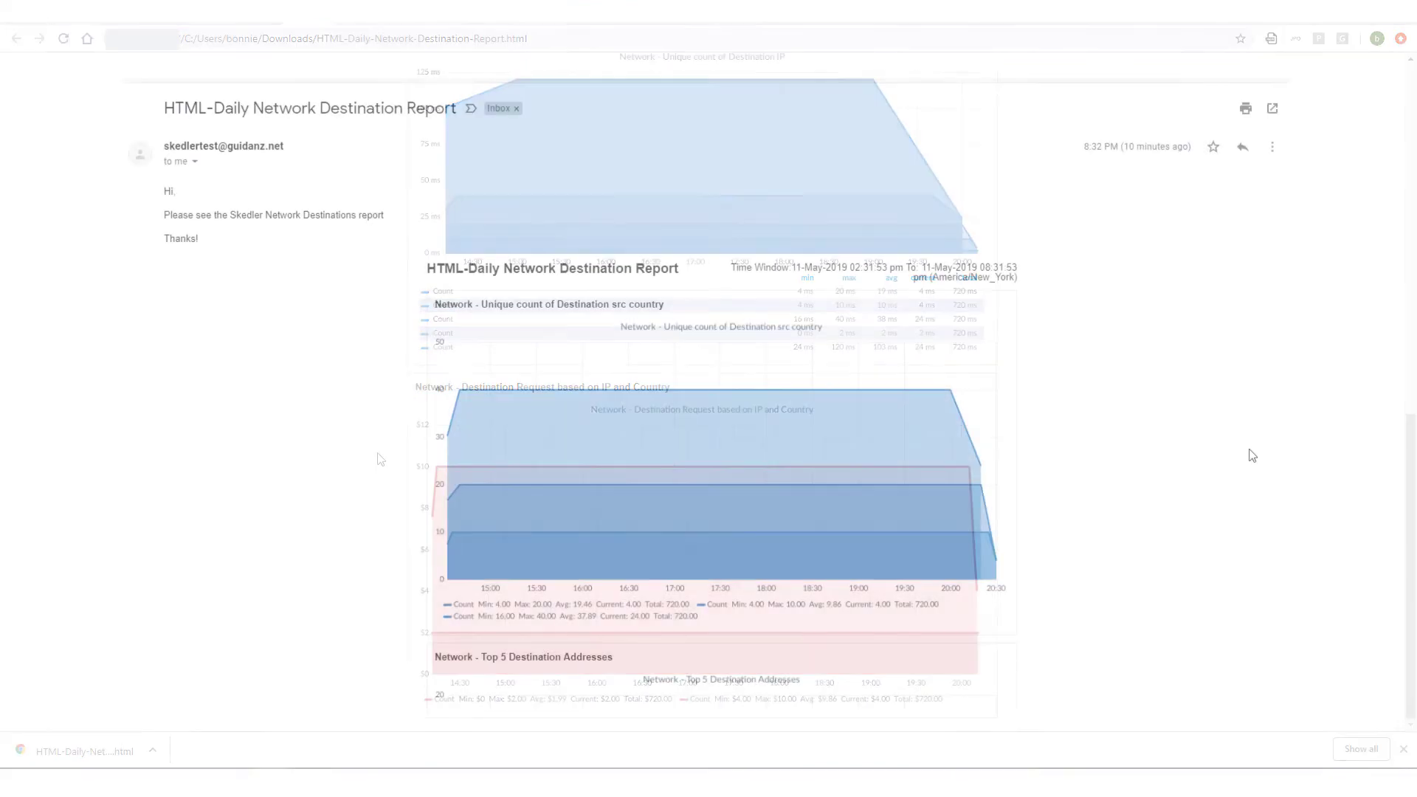
scroll(1220, 311, down, 15)
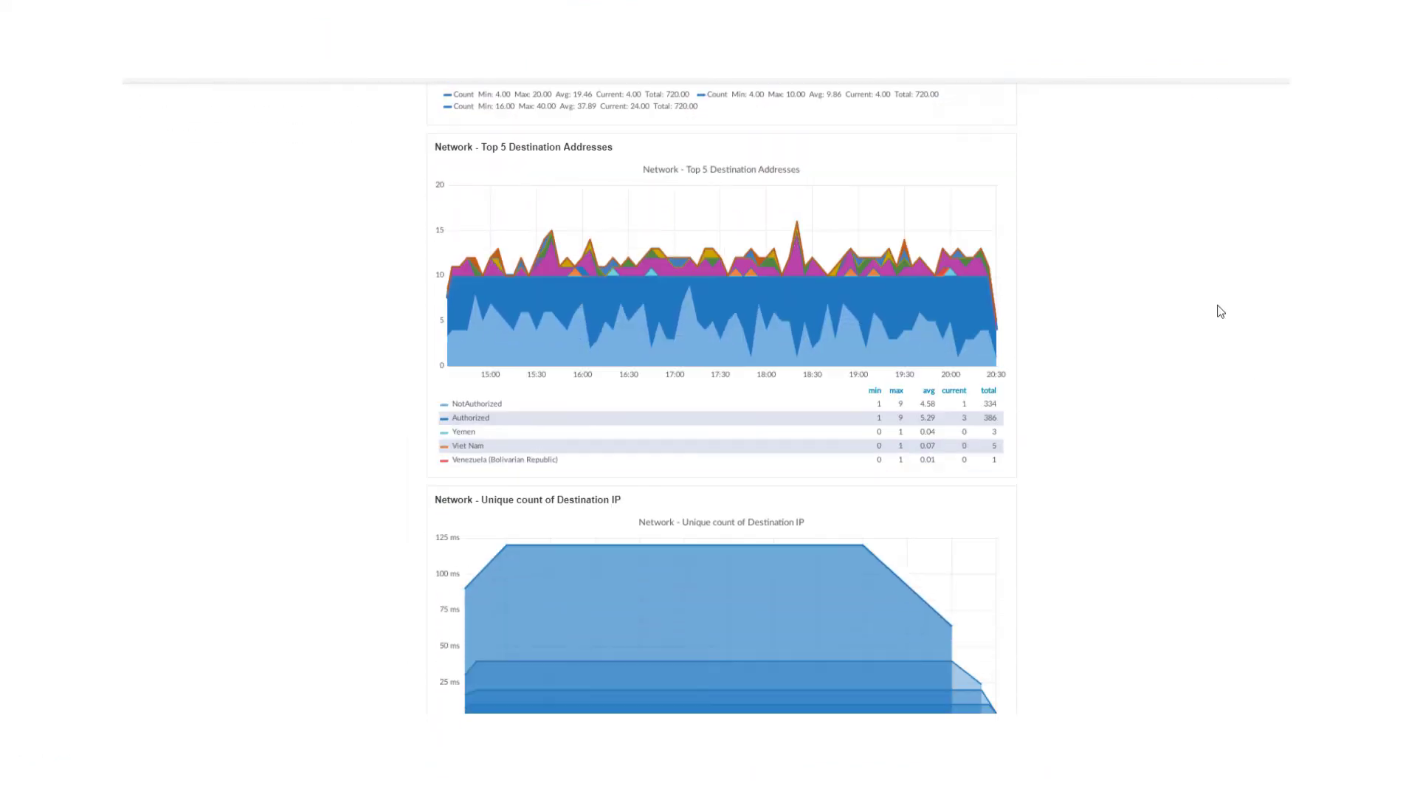